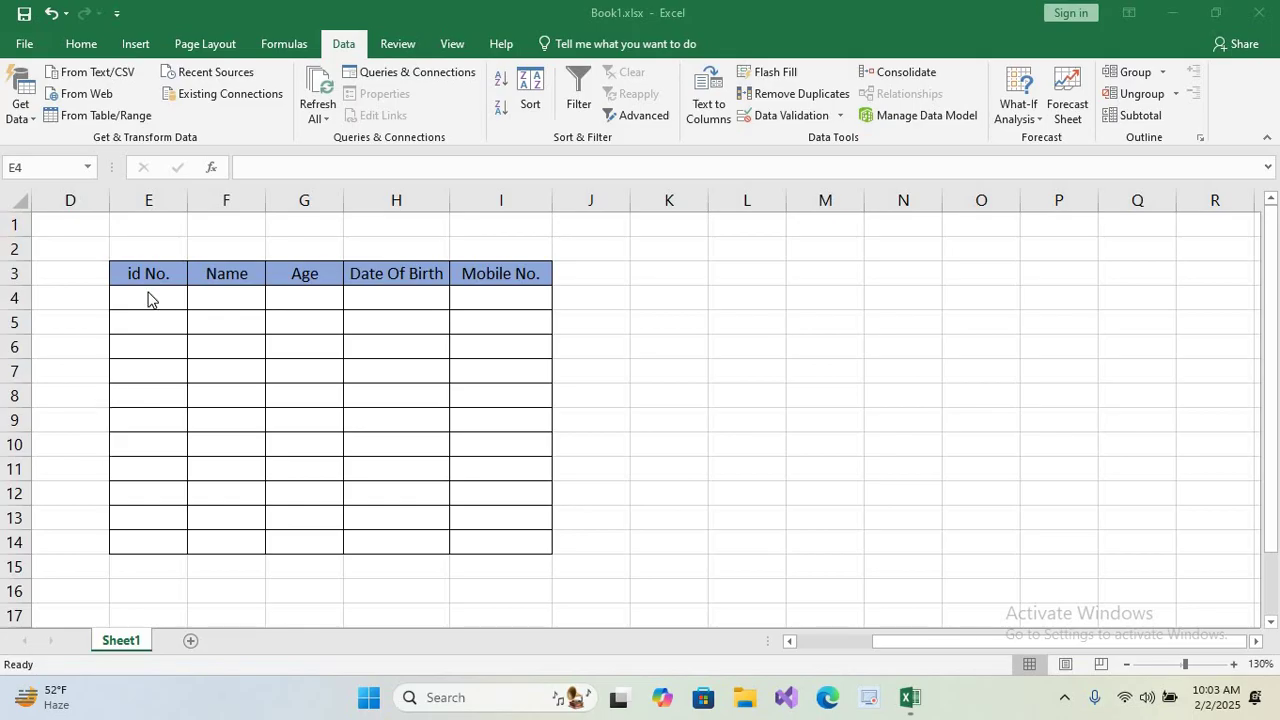
Select the empty id No. cells E4 through E14.
{"action": "key", "text": "shift+Down"}
{"action": "key", "text": "shift+Down"}
{"action": "key", "text": "shift+Down"}
{"action": "key", "text": "shift+Down"}
{"action": "key", "text": "shift+Down"}
{"action": "key", "text": "shift+Down"}
{"action": "key", "text": "shift+Down"}
{"action": "key", "text": "shift+Down"}
{"action": "key", "text": "shift+Down"}
{"action": "key", "text": "shift+Down"}
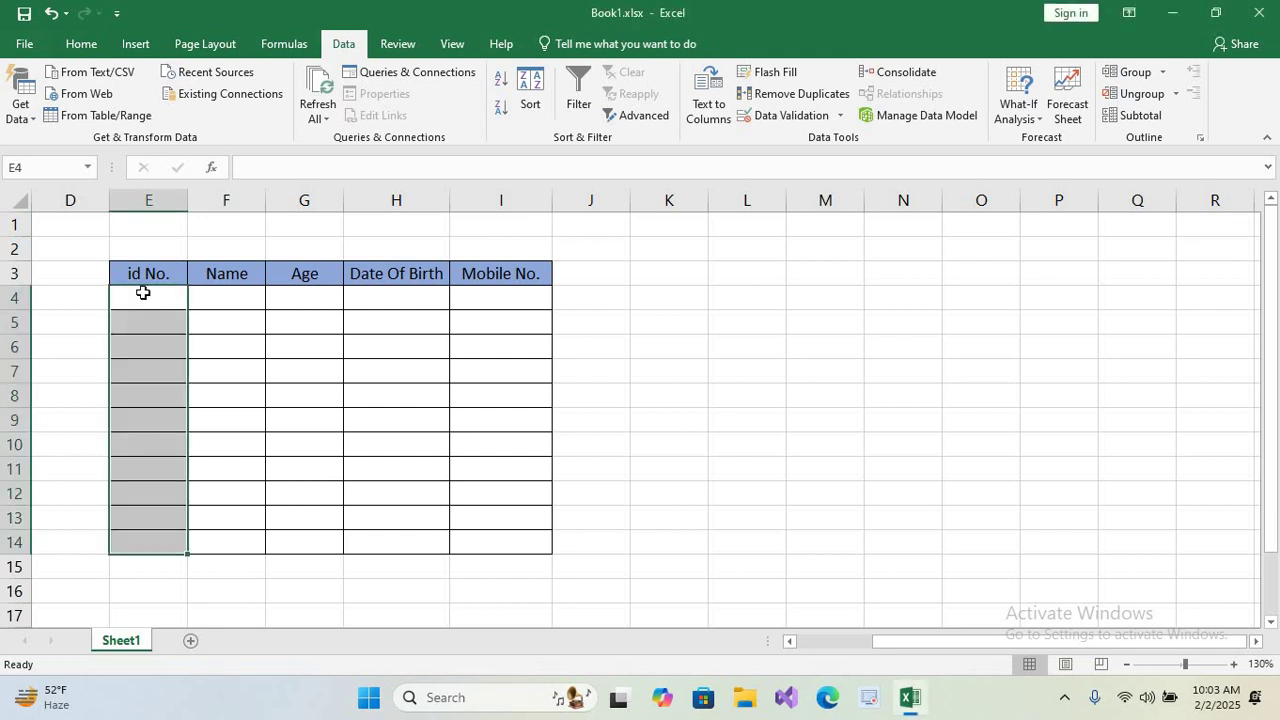
Open Data Validation for E4:E14 and erase the existing mixed rules.
{"action": "left_click_drag", "start_coordinate": [150, 297], "coordinate": [136, 543]}
{"action": "scroll", "coordinate": [283, 31], "scroll_direction": "up", "scroll_amount": 4}
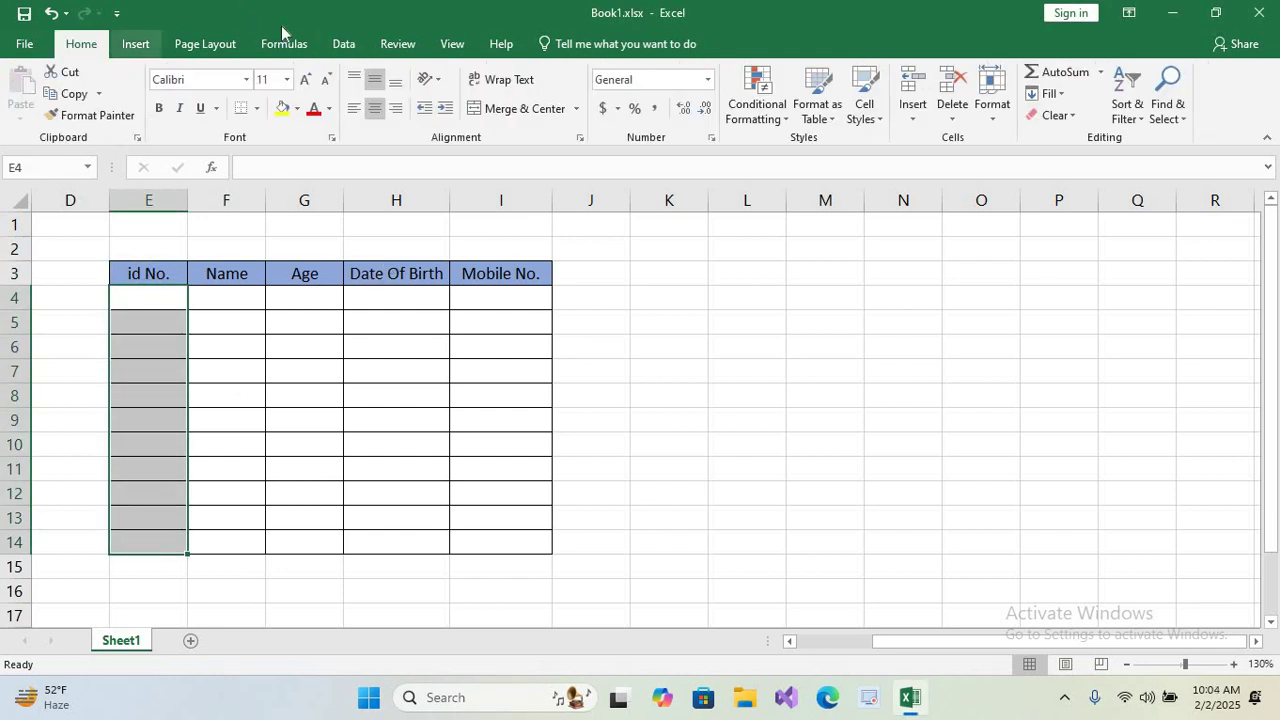
{"action": "left_click", "coordinate": [350, 43]}
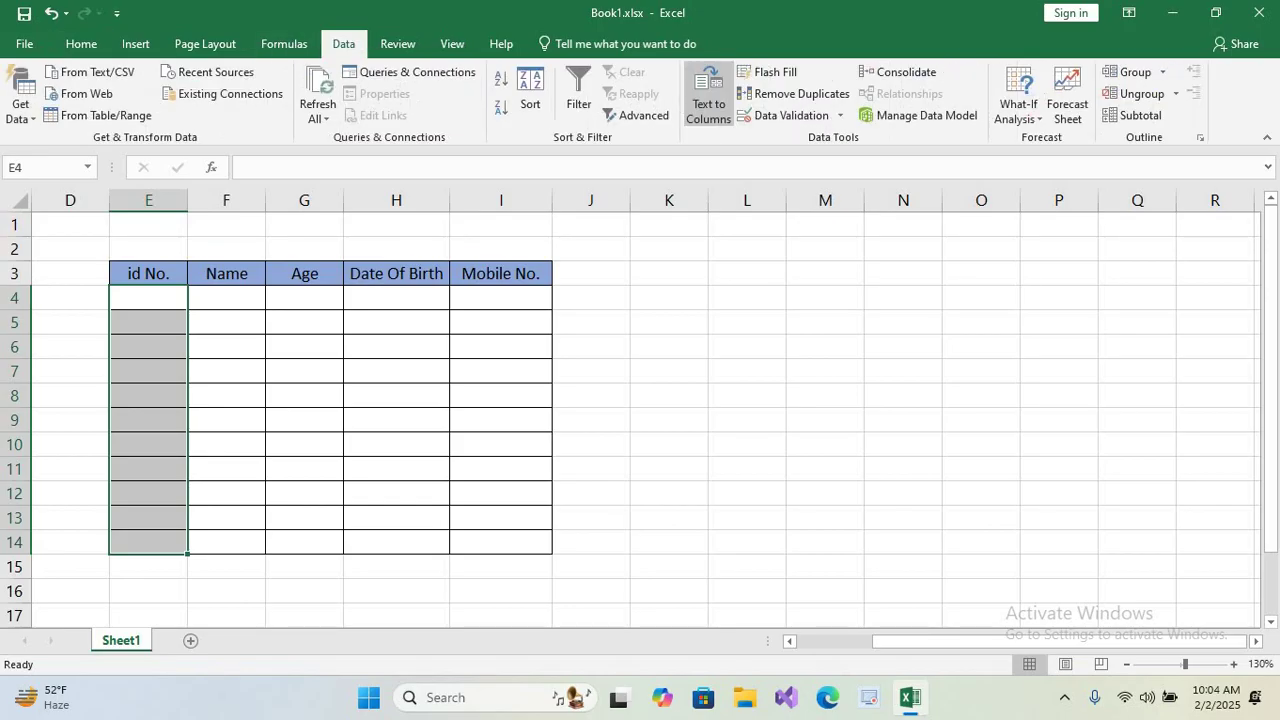
{"action": "left_click", "coordinate": [783, 116]}
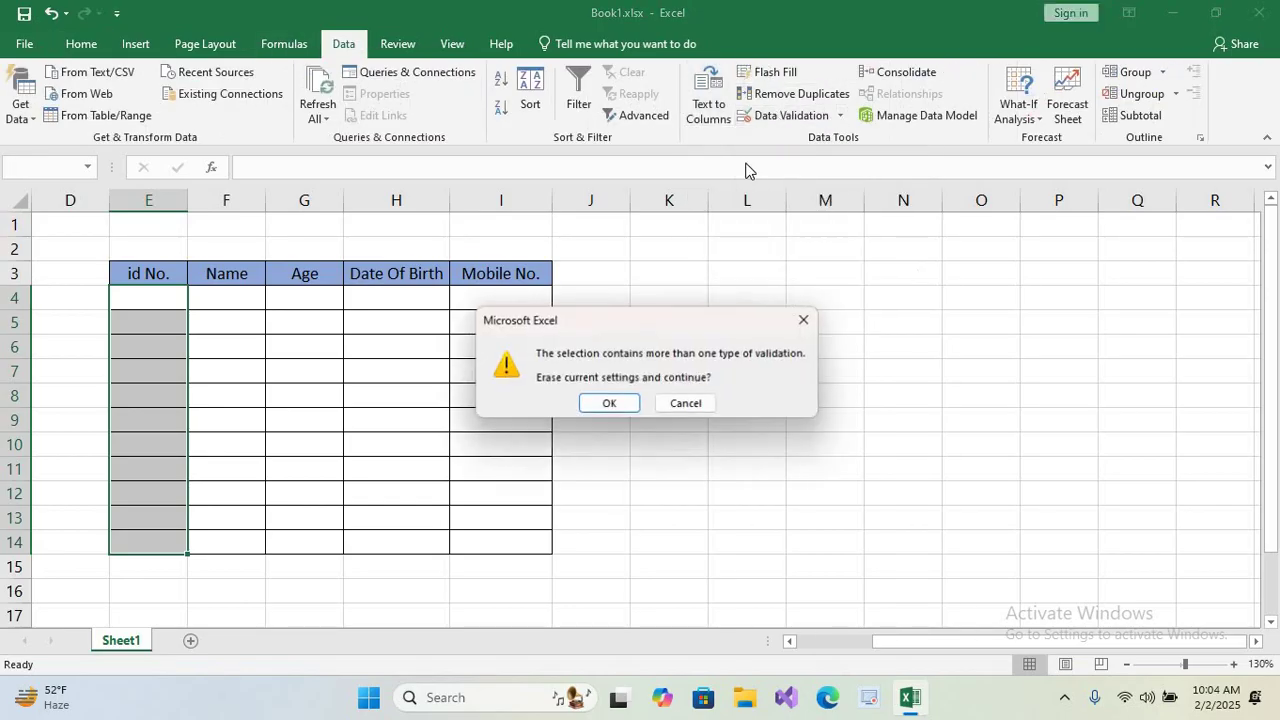
{"action": "left_click", "coordinate": [609, 404]}
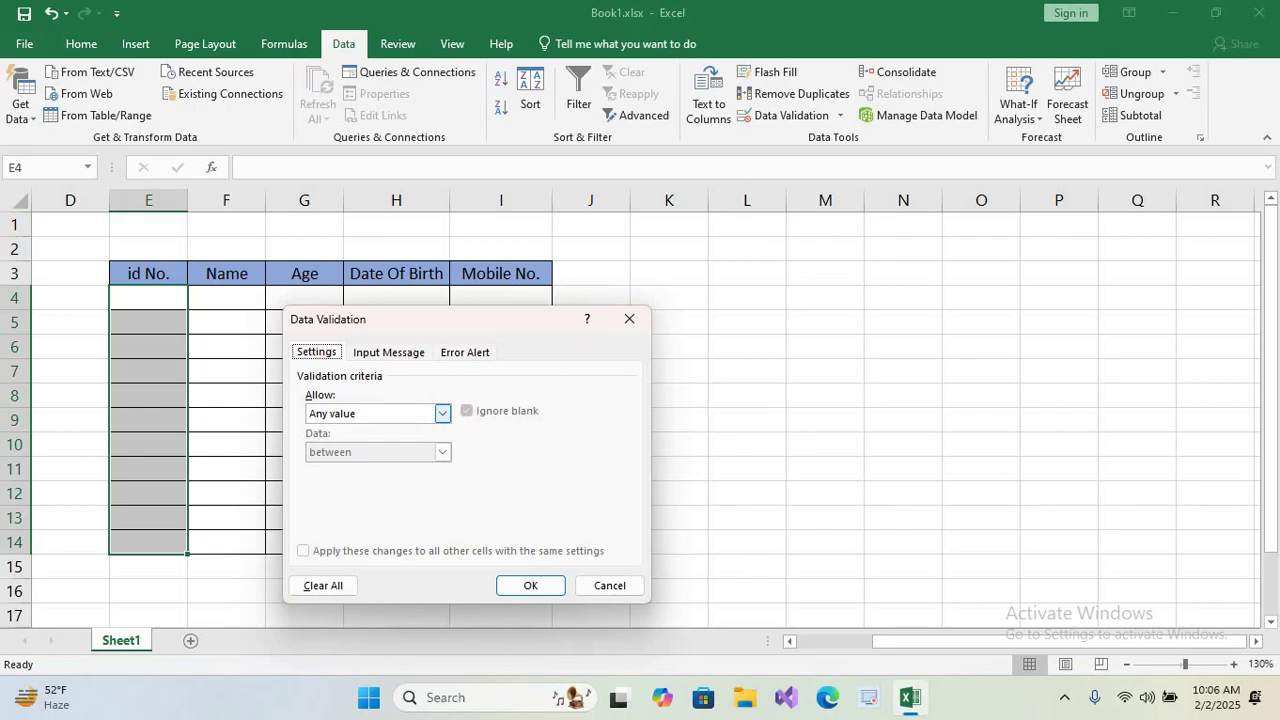
Give E4:E14 a Custom validation rule with the formula =NUMBERVALUE(E4:E14).
{"action": "left_click", "coordinate": [417, 416]}
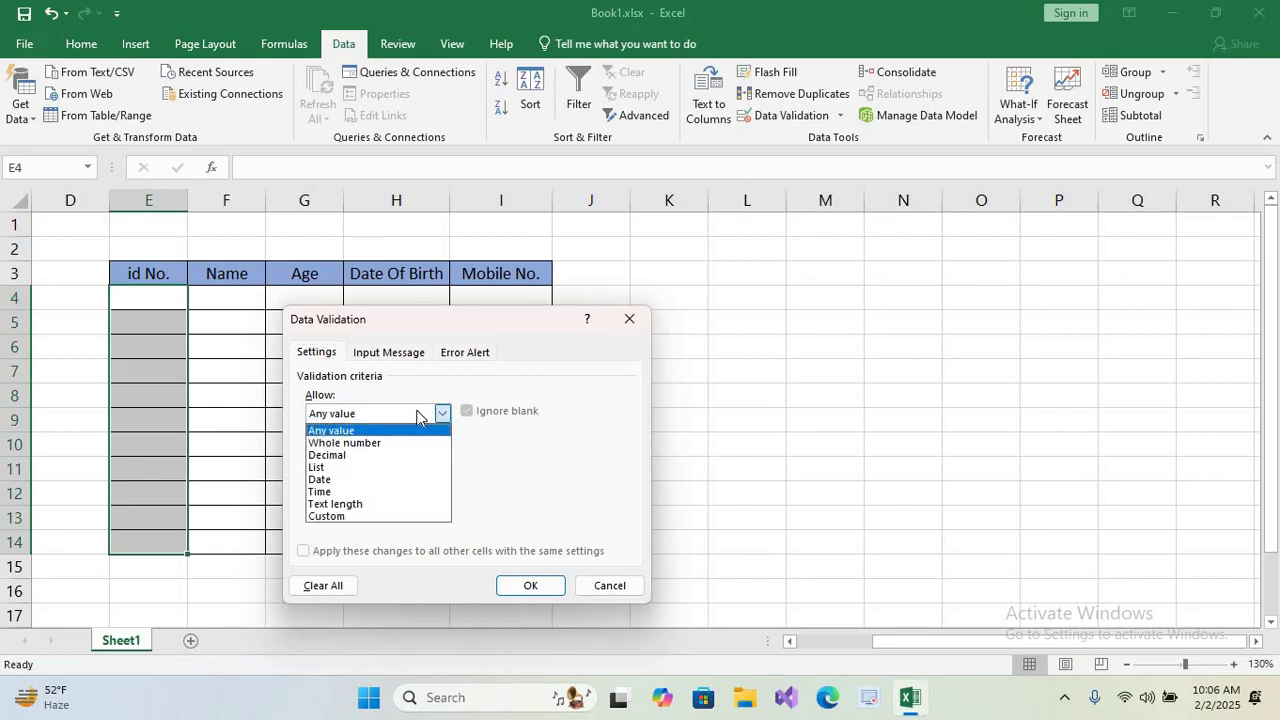
{"action": "left_click", "coordinate": [327, 516]}
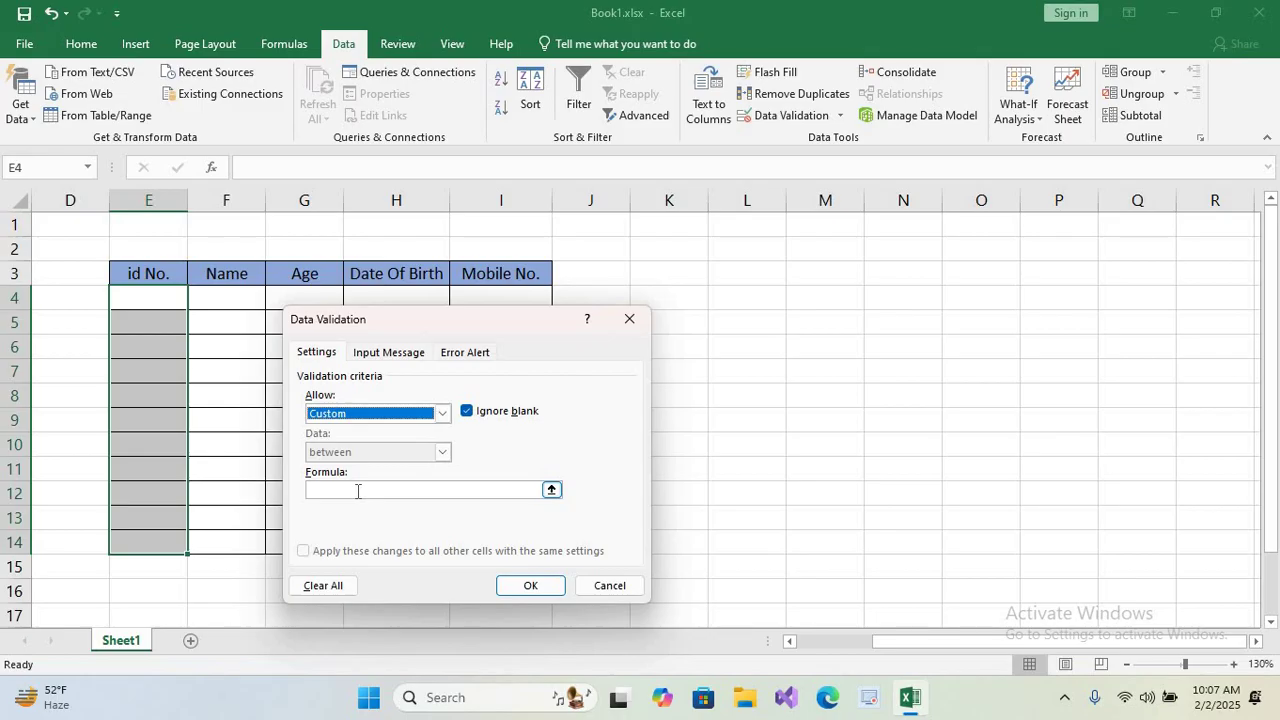
{"action": "left_click", "coordinate": [357, 491]}
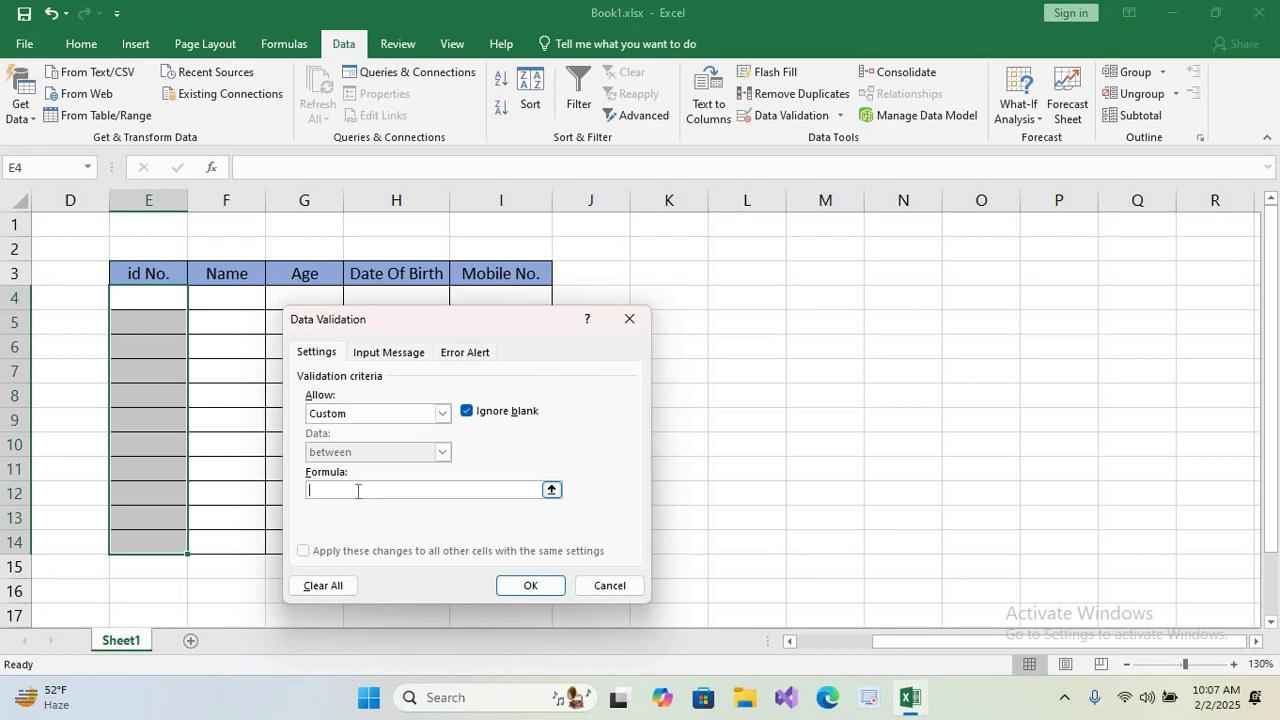
{"action": "type", "text": "=number"}
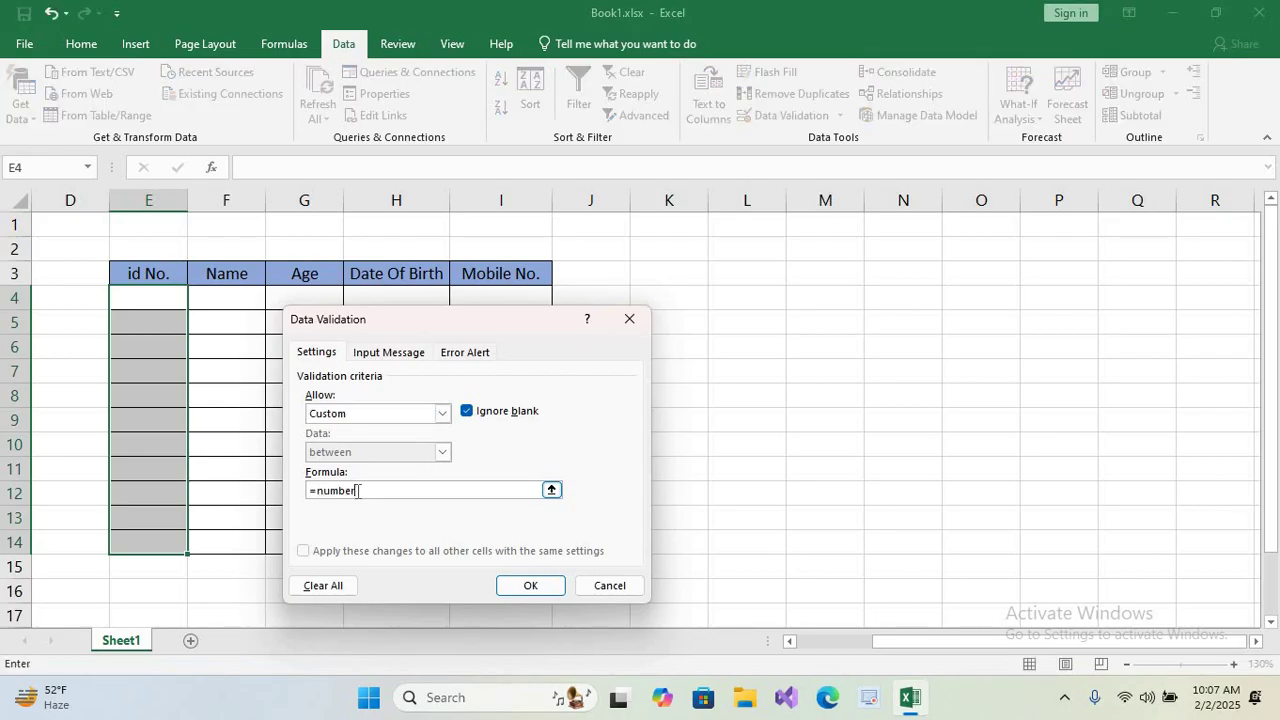
{"action": "type", "text": "value("}
{"action": "left_click_drag", "start_coordinate": [148, 297], "coordinate": [137, 549]}
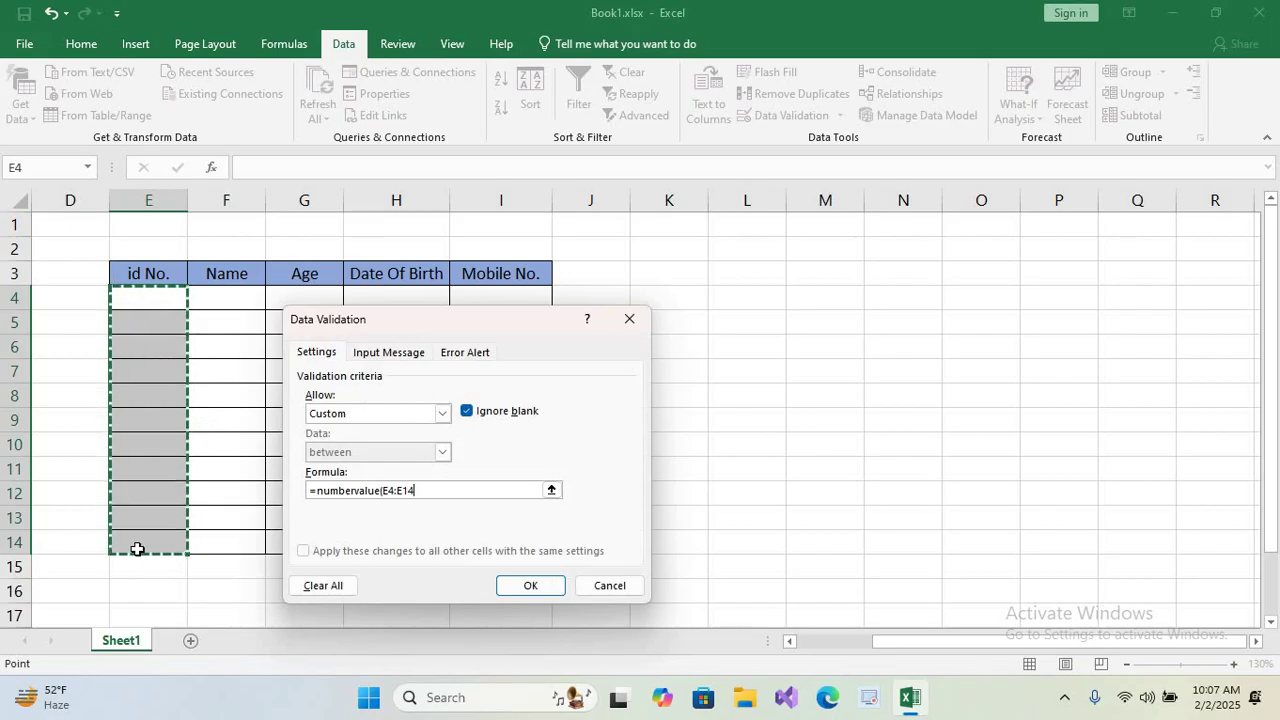
{"action": "type", "text": ")"}
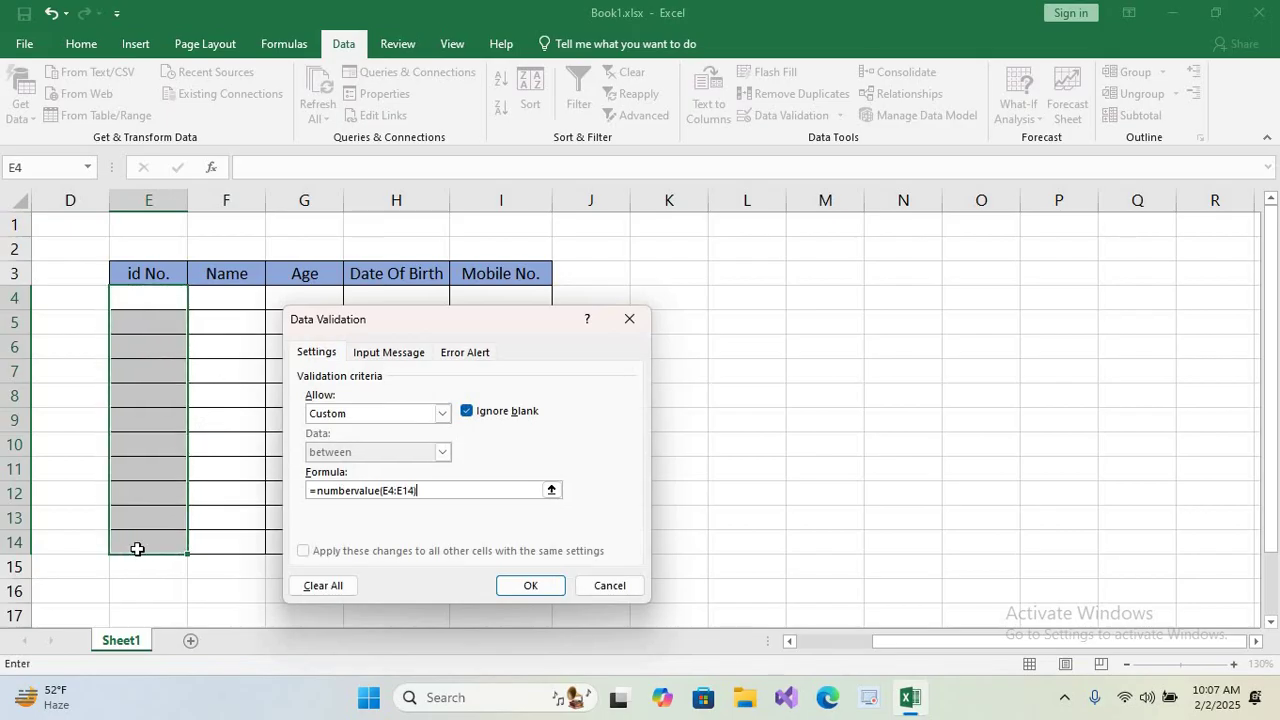
{"action": "left_click", "coordinate": [527, 586]}
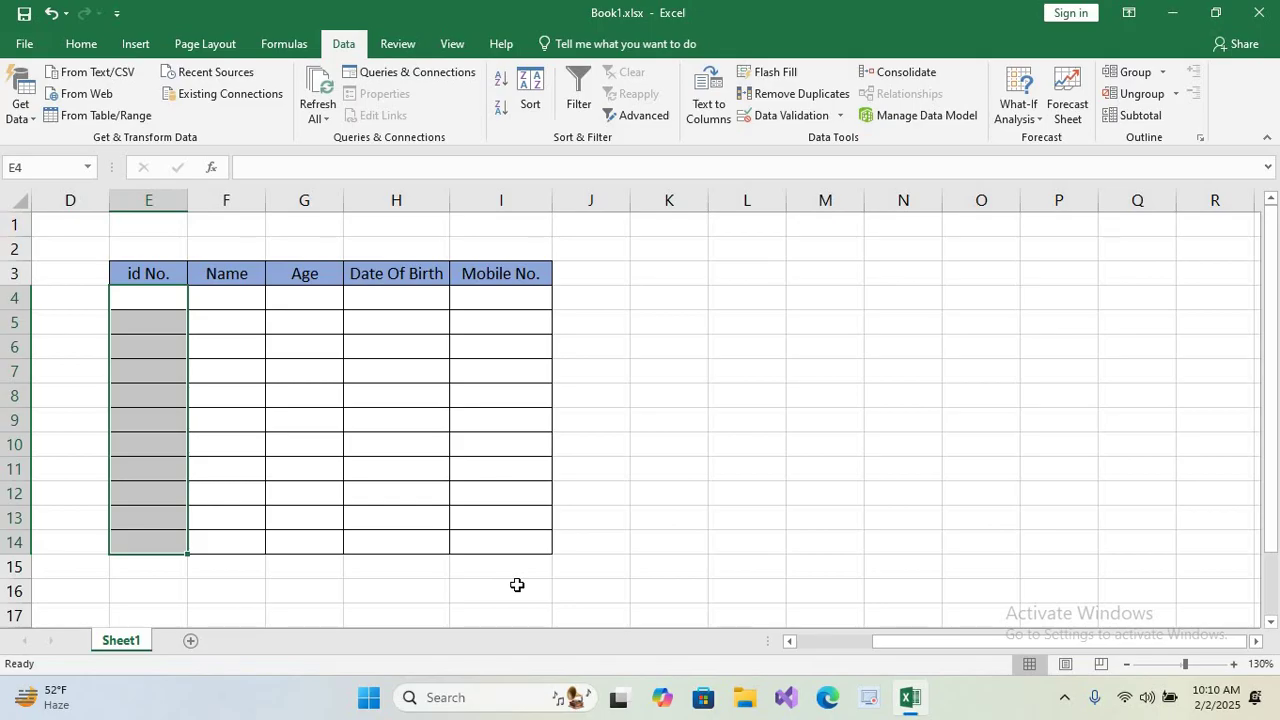
Enter the id 122 in cell E4.
{"action": "double_click", "coordinate": [143, 300]}
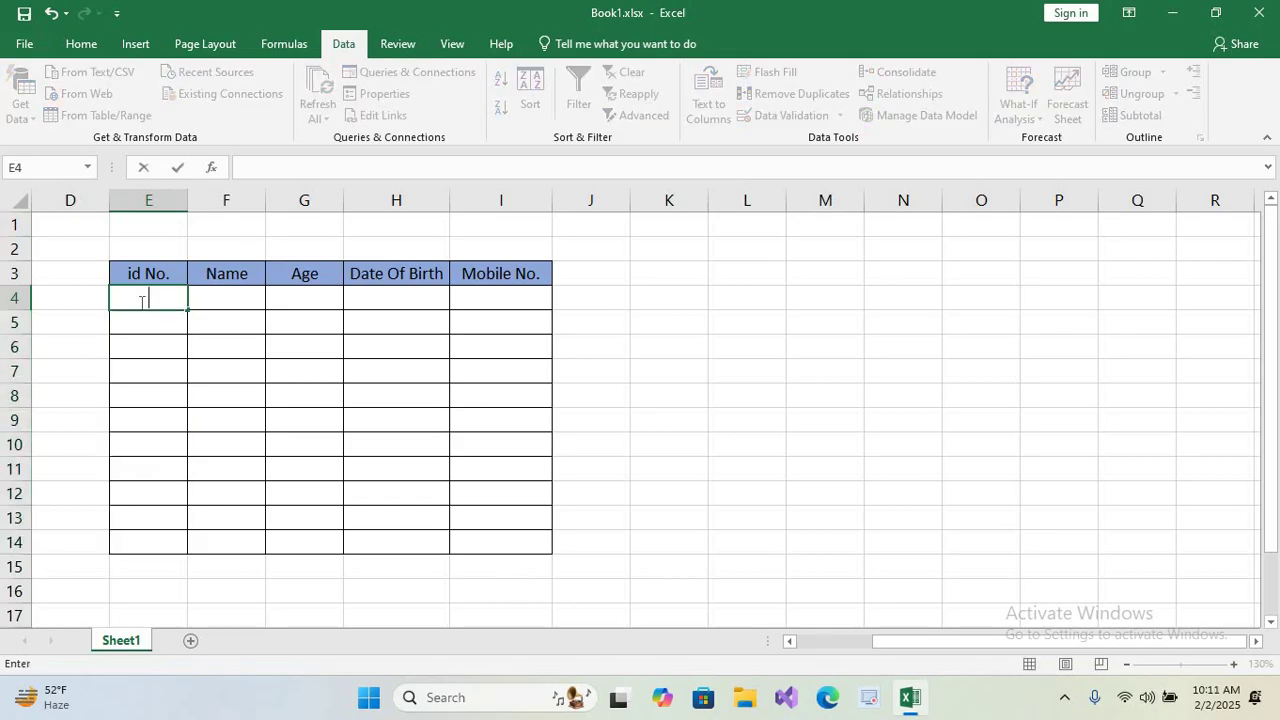
{"action": "type", "text": "122"}
{"action": "key", "text": "Return"}
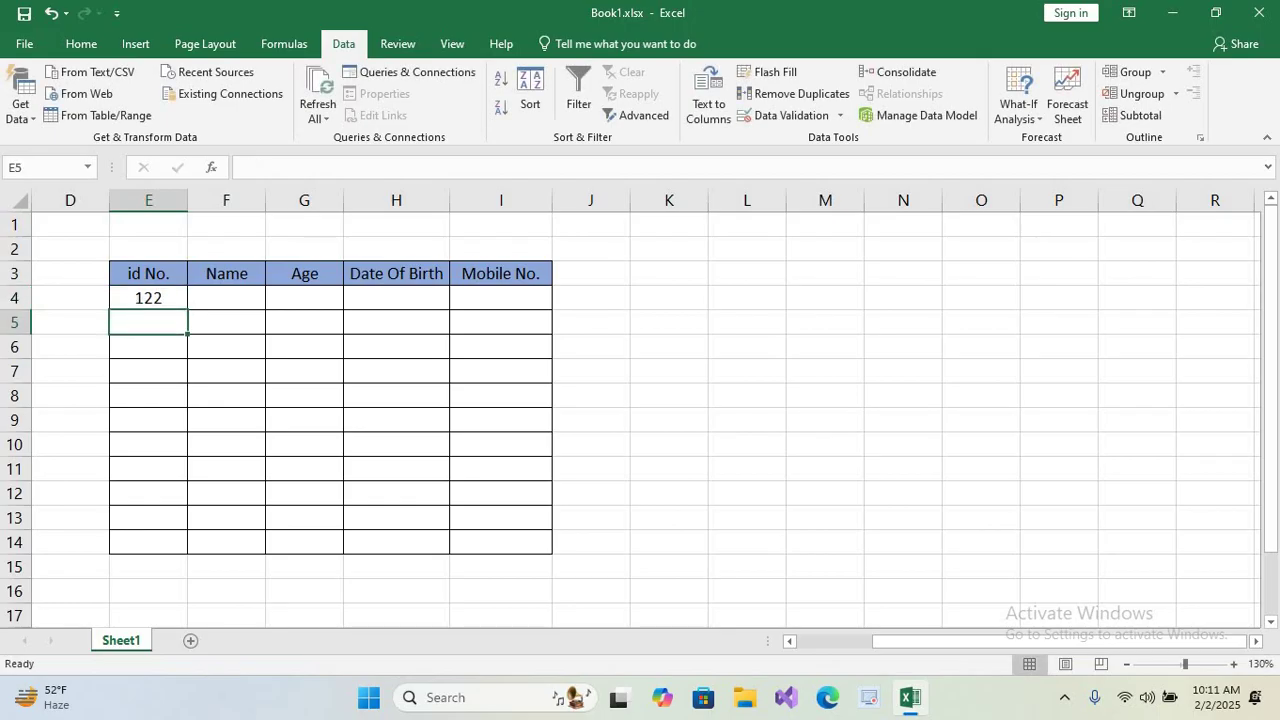
Test the rule by entering 'adr' in E5, then cancel the rejected entry.
{"action": "type", "text": "adr"}
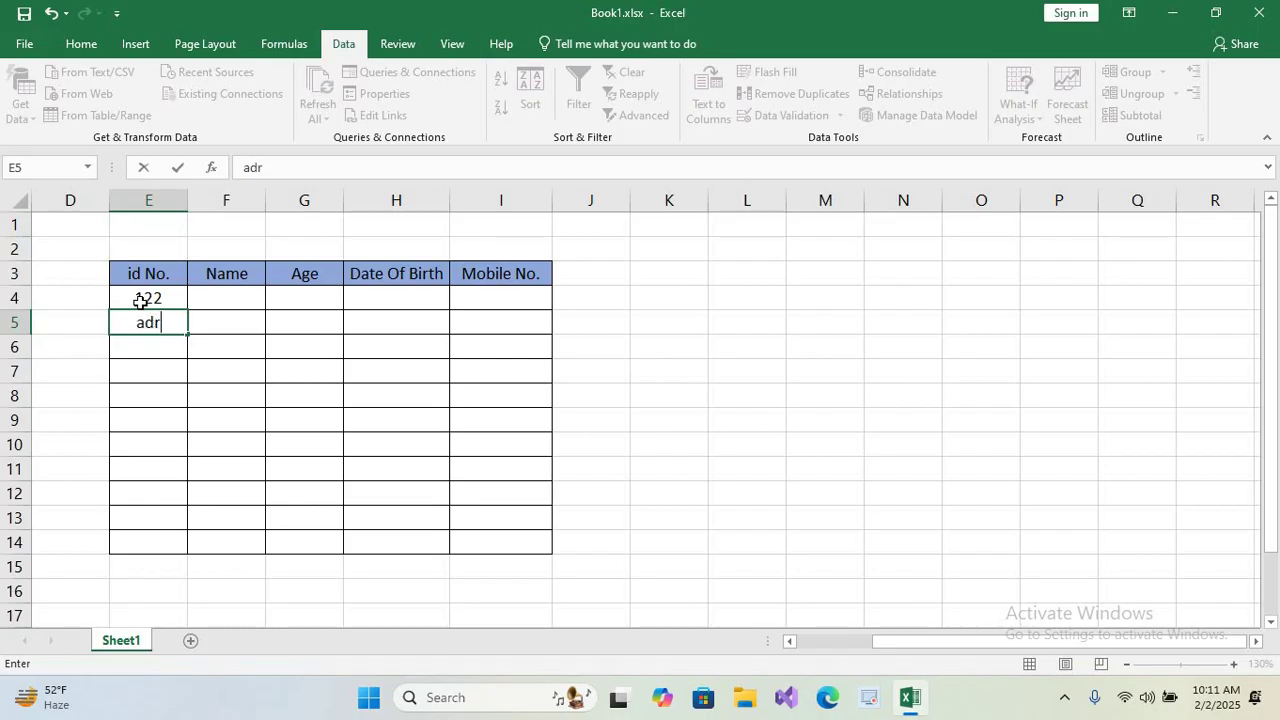
{"action": "key", "text": "Return"}
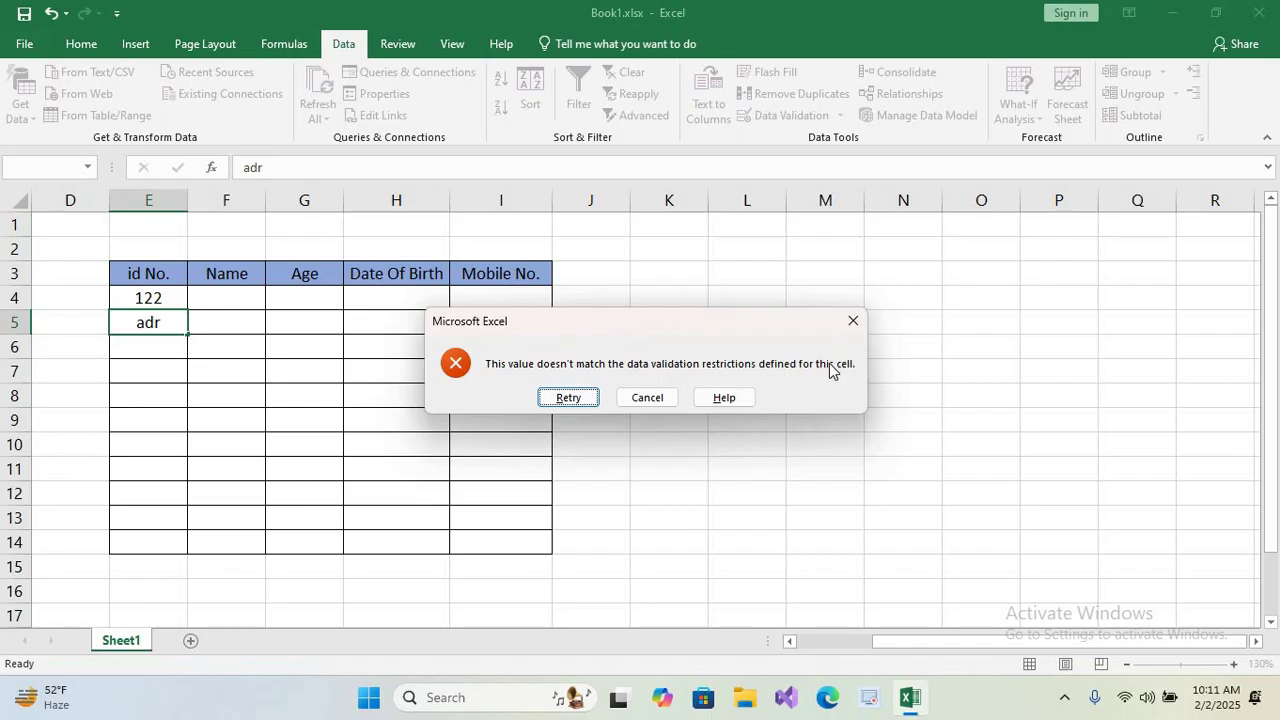
{"action": "left_click", "coordinate": [645, 398]}
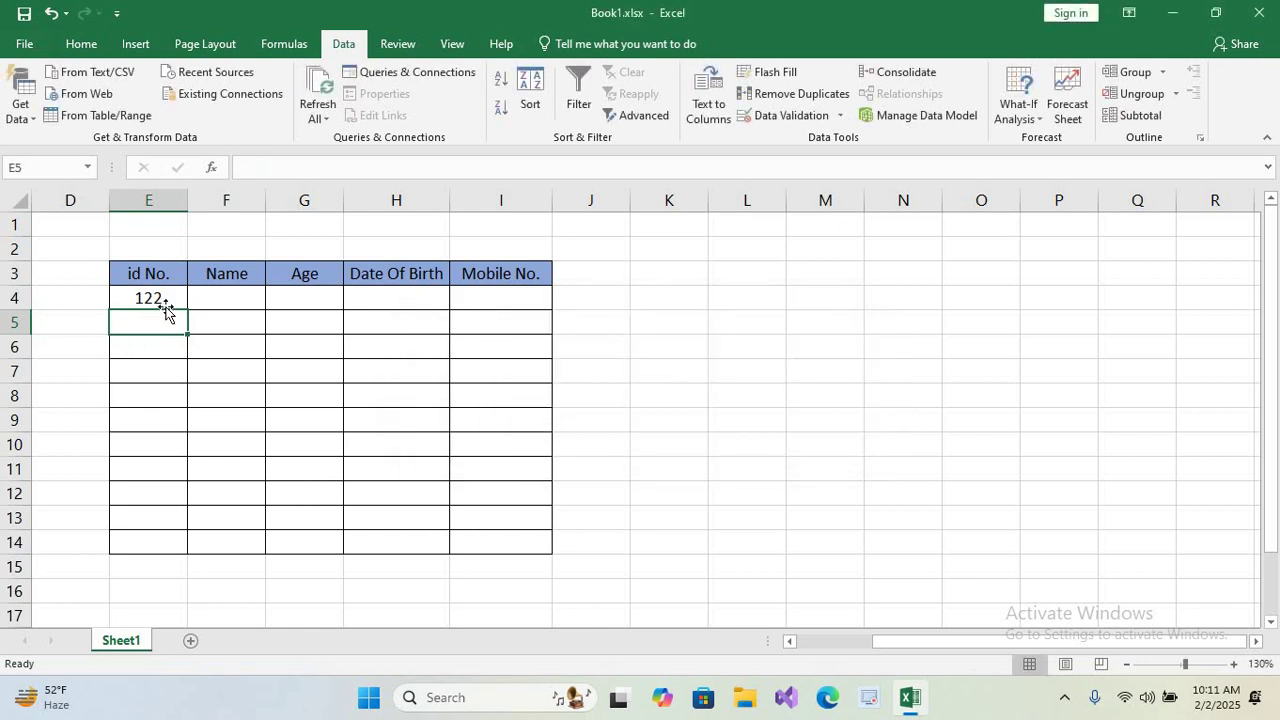
Add an error alert titled 'ID error' reading 'please enter only numbers' to E4:E14.
{"action": "left_click_drag", "start_coordinate": [160, 300], "coordinate": [150, 545]}
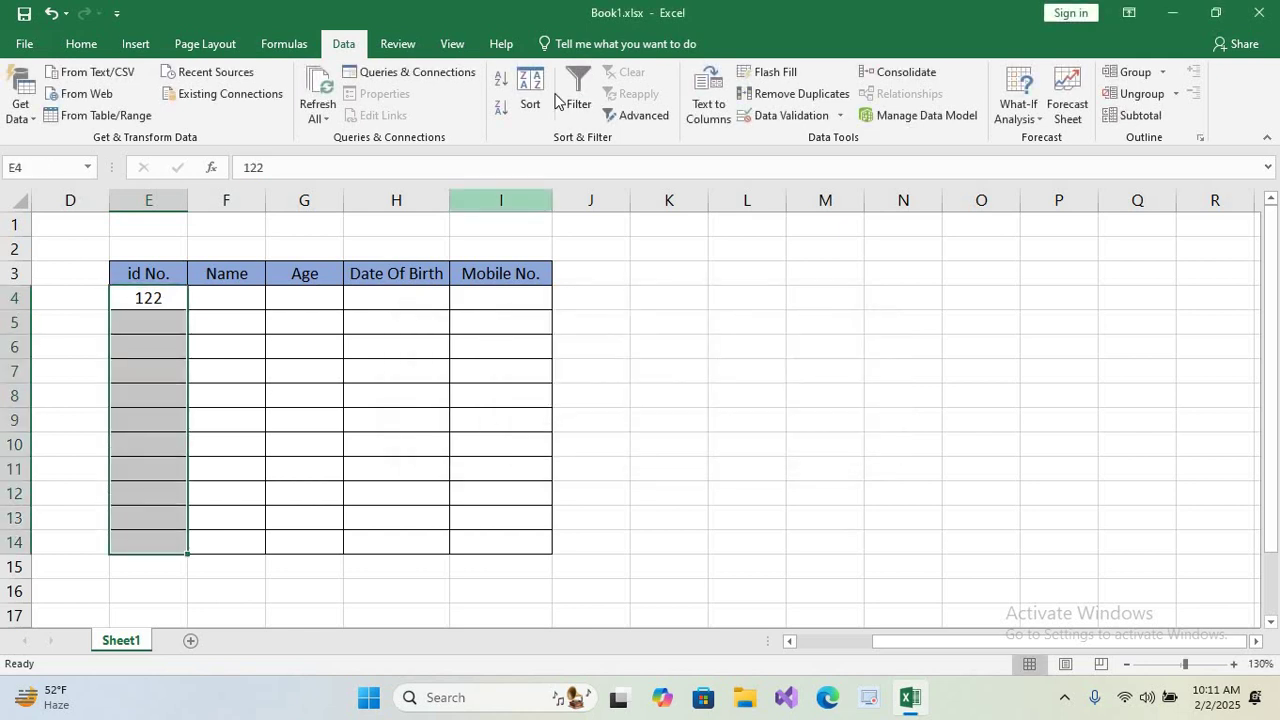
{"action": "left_click", "coordinate": [775, 118]}
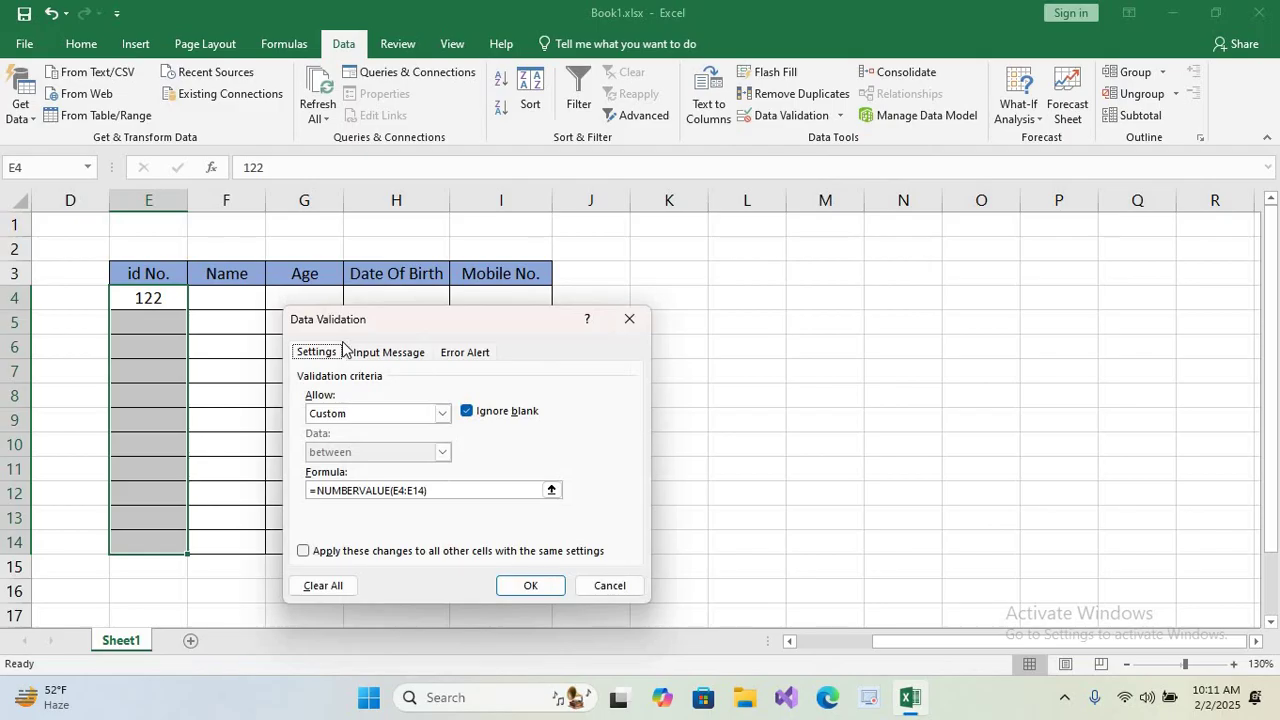
{"action": "left_click", "coordinate": [465, 352]}
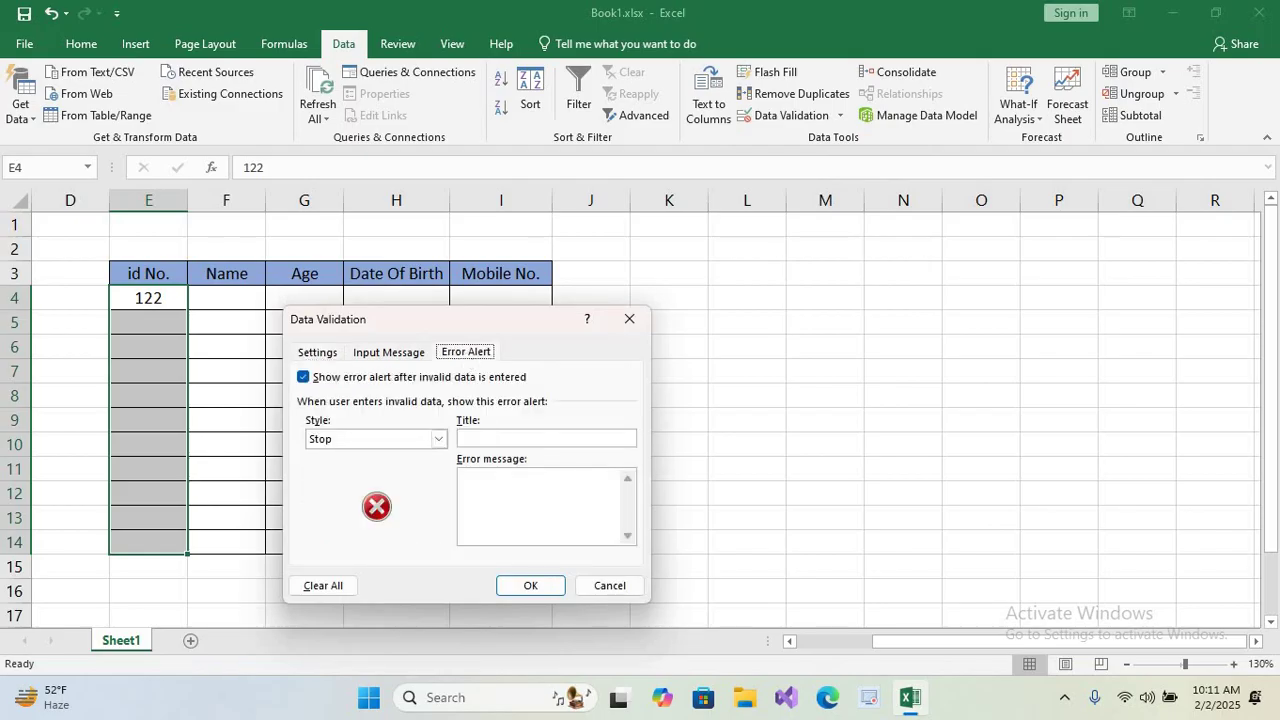
{"action": "left_click", "coordinate": [492, 438]}
{"action": "type", "text": "ID"}
{"action": "type", "text": " error"}
{"action": "type", "text": "p"}
{"action": "type", "text": "lease "}
{"action": "type", "text": "enter on"}
{"action": "type", "text": "ly "}
{"action": "type", "text": "numbers"}
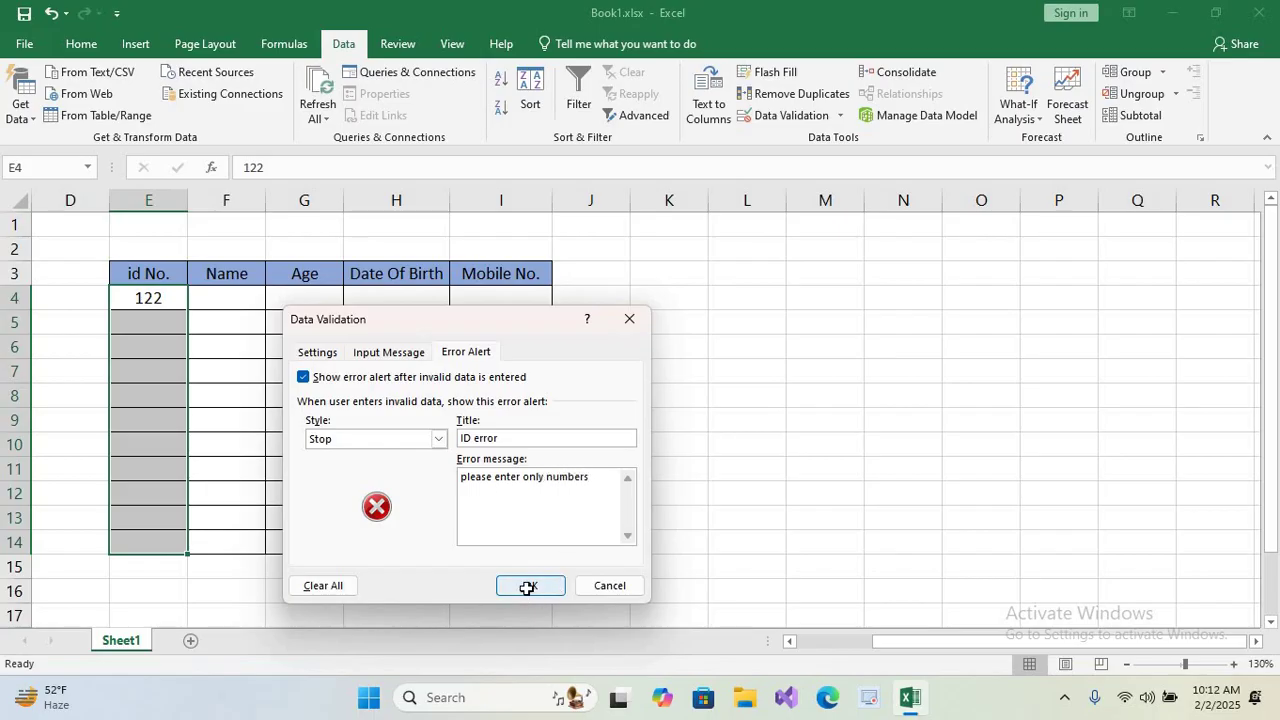
{"action": "left_click", "coordinate": [529, 586]}
{"action": "left_click", "coordinate": [148, 322]}
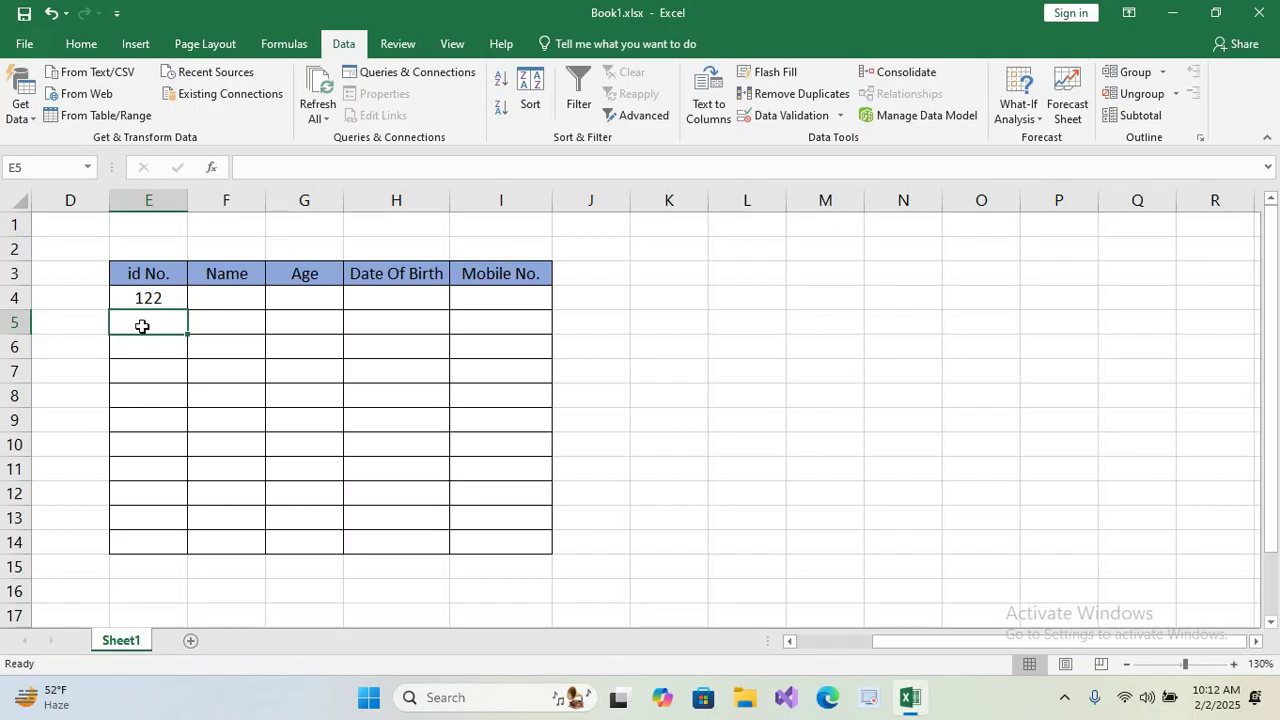
{"action": "type", "text": "aaa"}
{"action": "key", "text": "Return"}
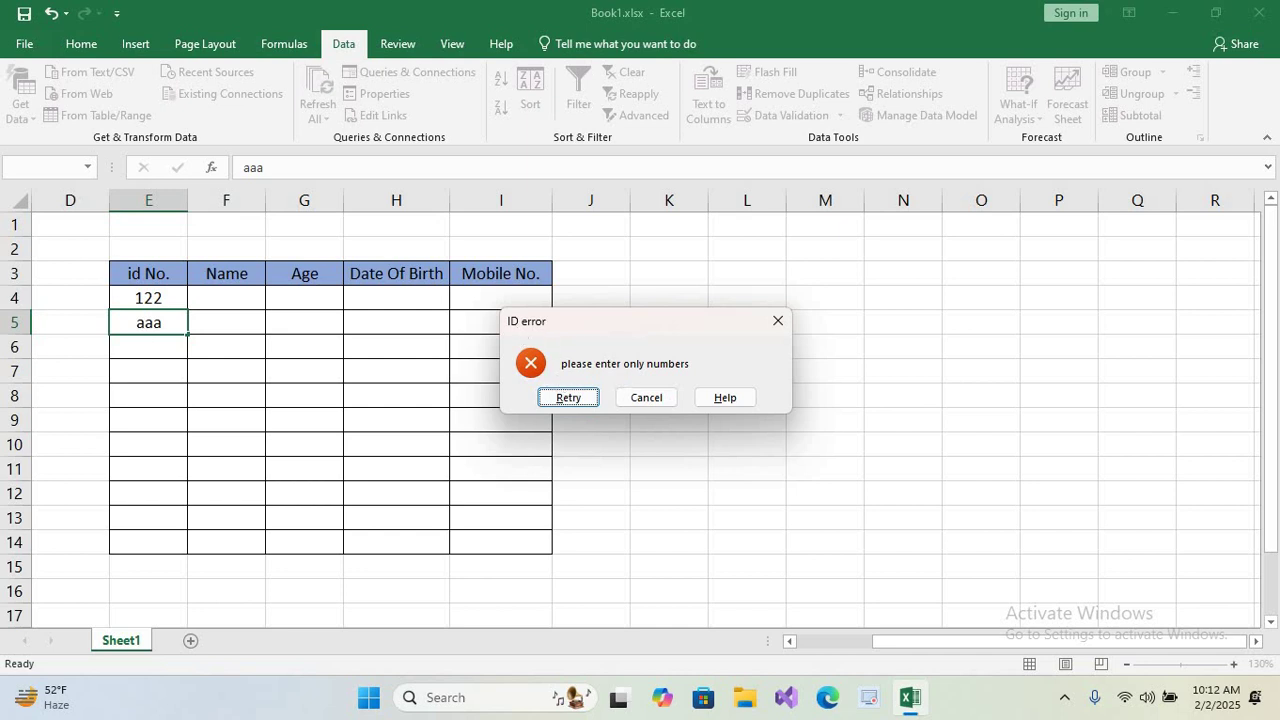
{"action": "left_click", "coordinate": [777, 321]}
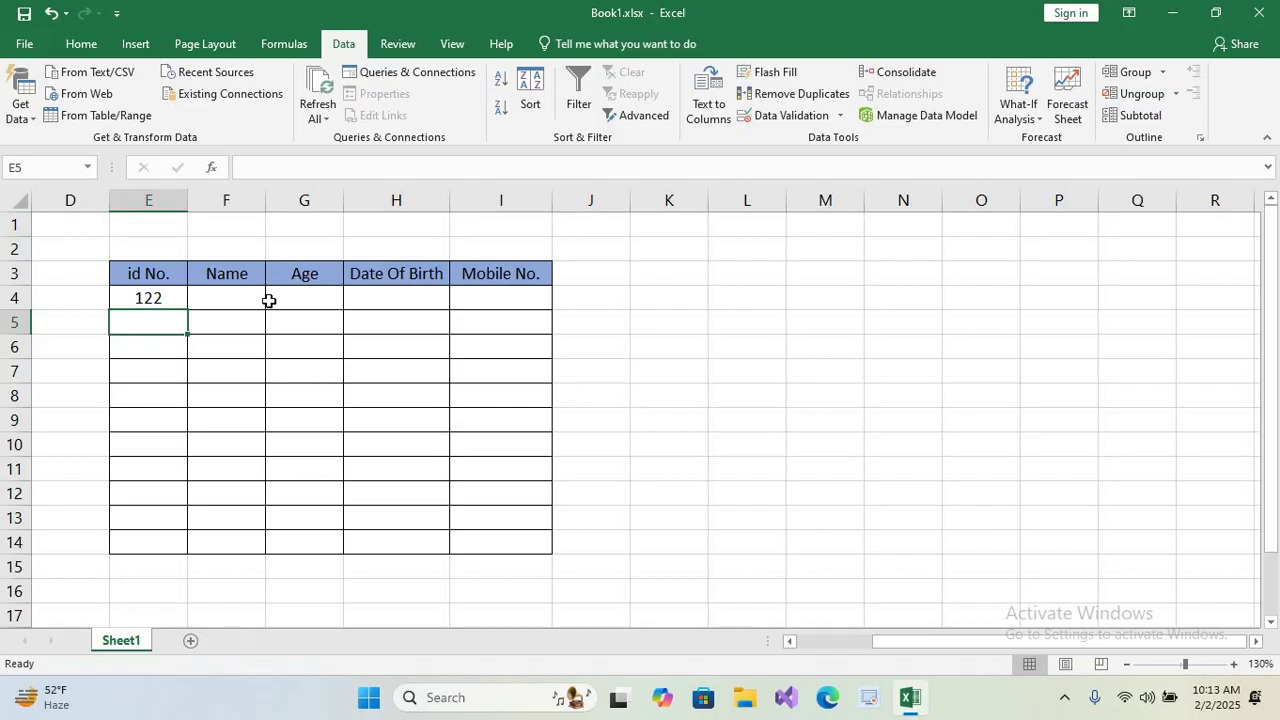
Type five first names down the Name column in F4 through F8.
{"action": "left_click", "coordinate": [233, 301]}
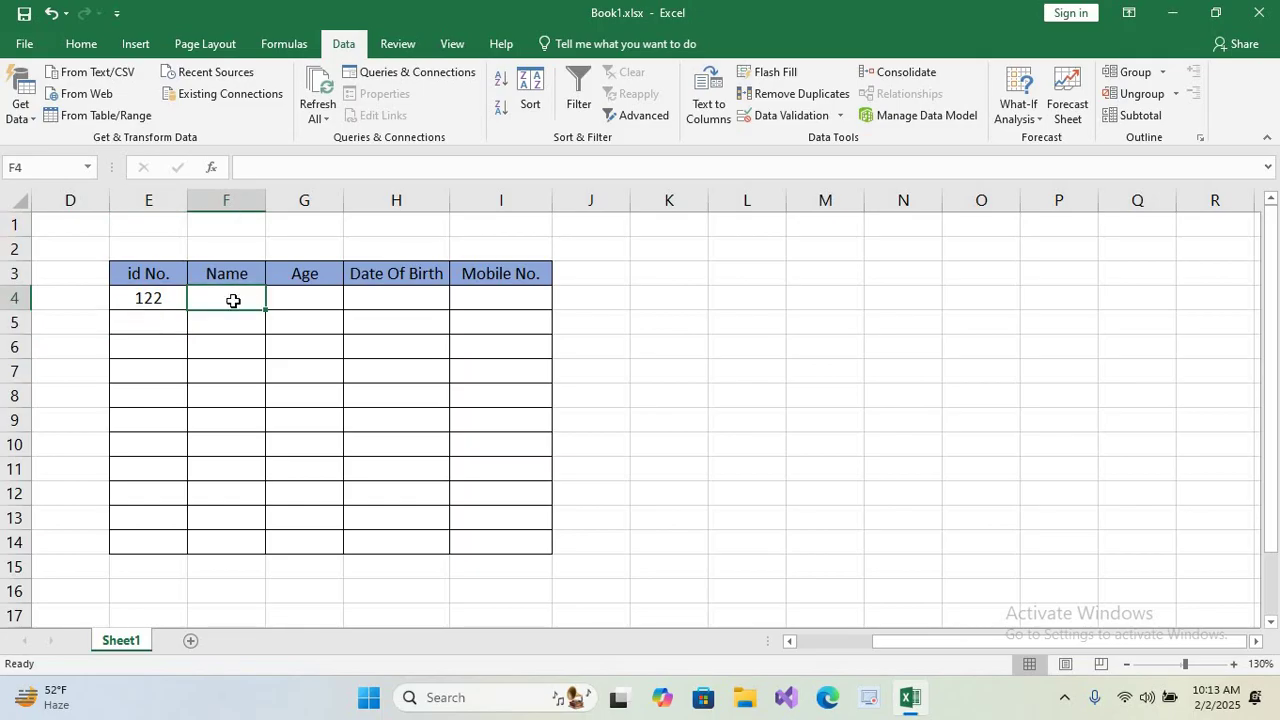
{"action": "type", "text": "Zubair"}
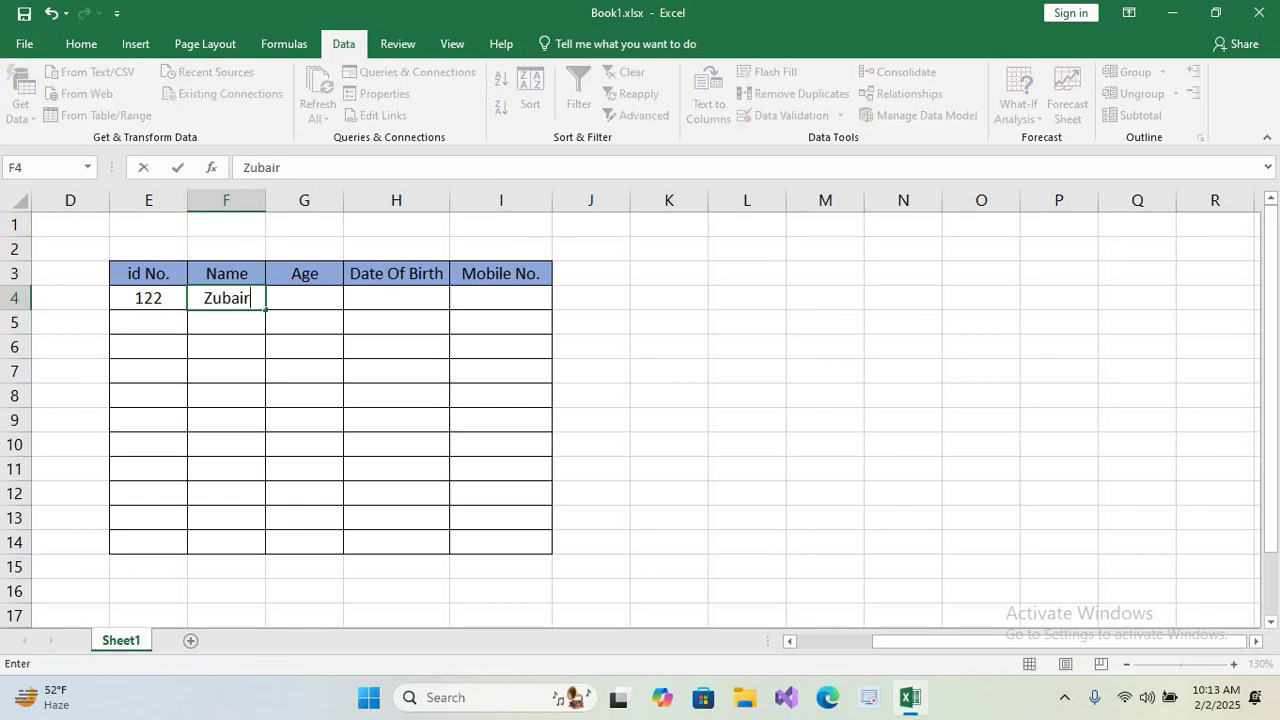
{"action": "key", "text": "Return"}
{"action": "type", "text": "Mudassir"}
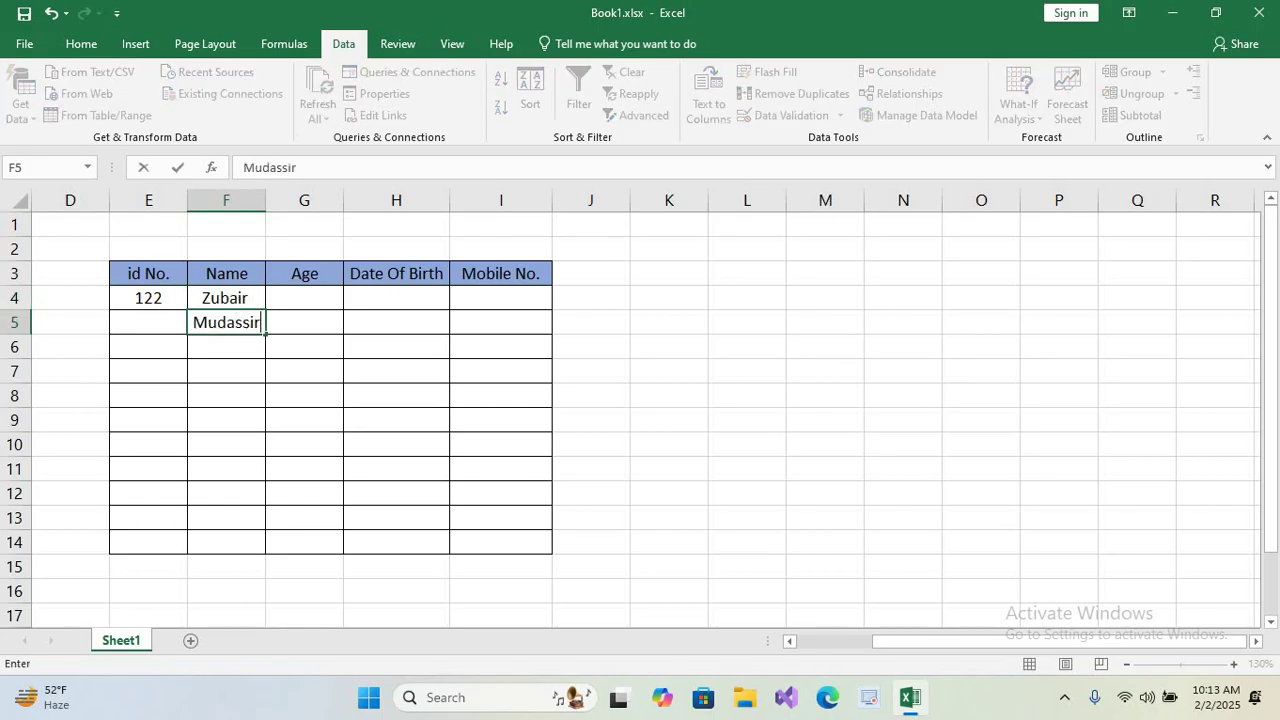
{"action": "key", "text": "Return"}
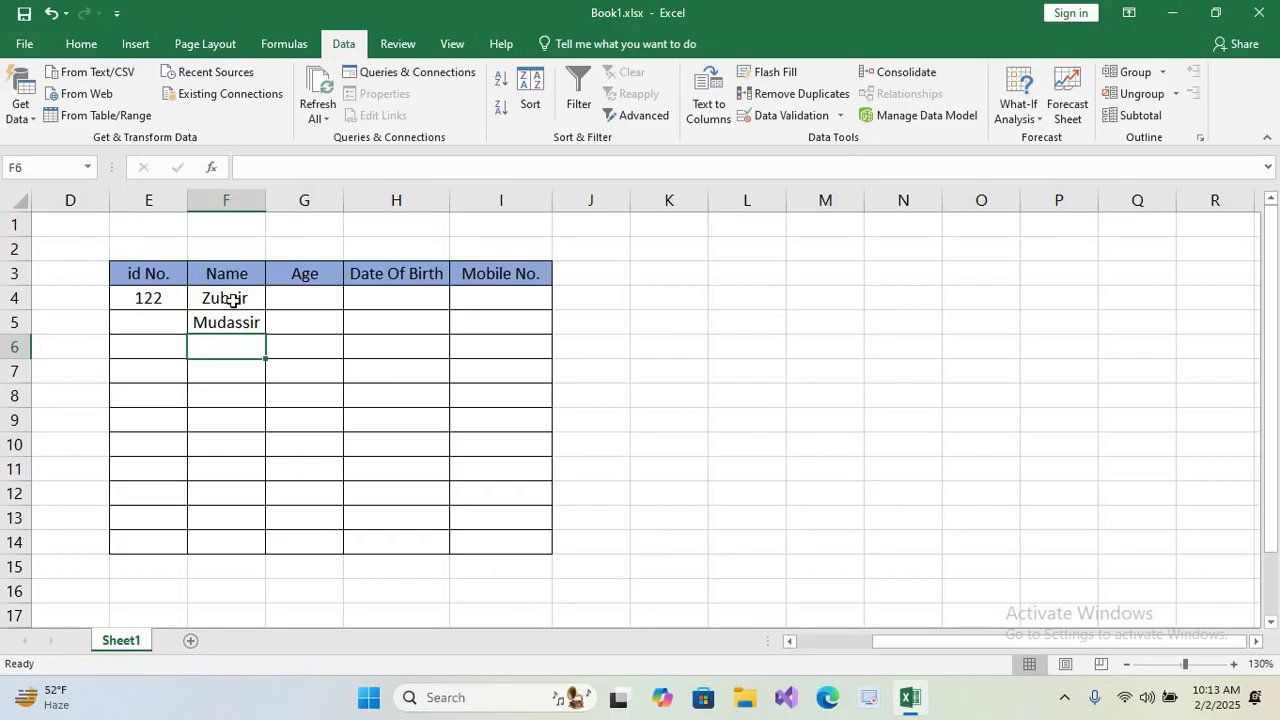
{"action": "type", "text": "Tanveer"}
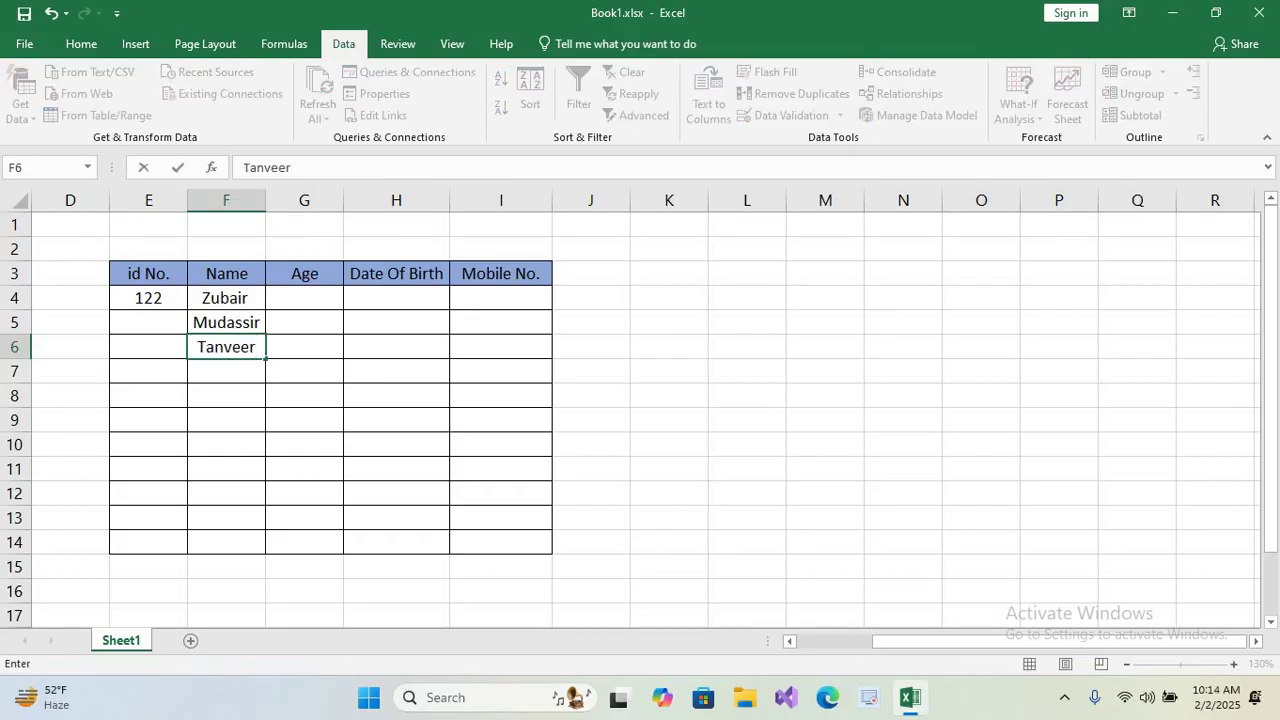
{"action": "key", "text": "Return"}
{"action": "type", "text": "Ahmad"}
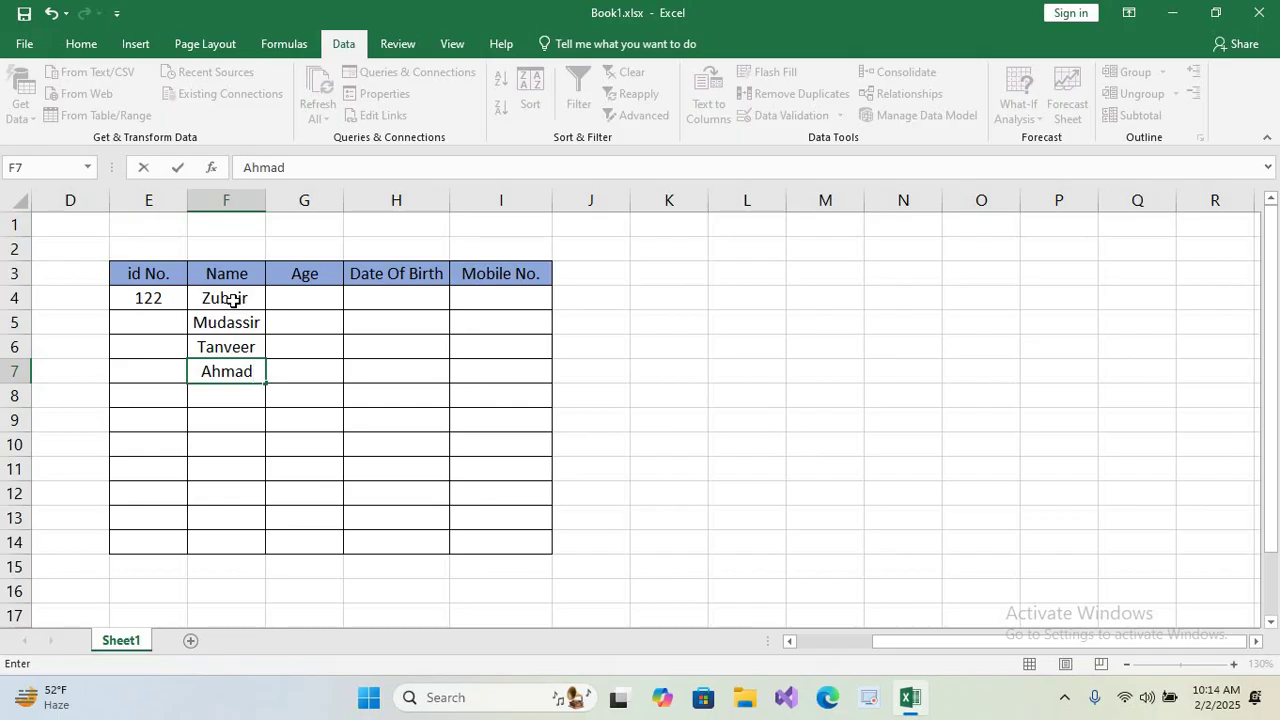
{"action": "key", "text": "Return"}
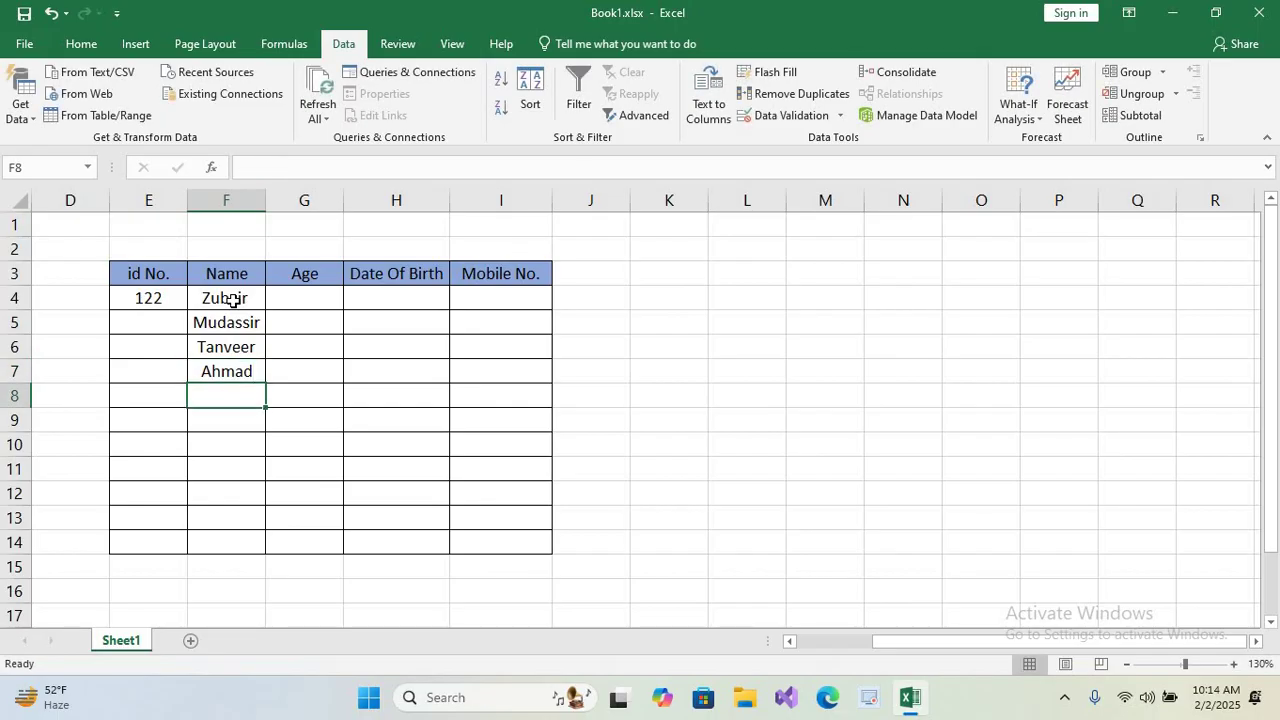
{"action": "type", "text": "Mujee"}
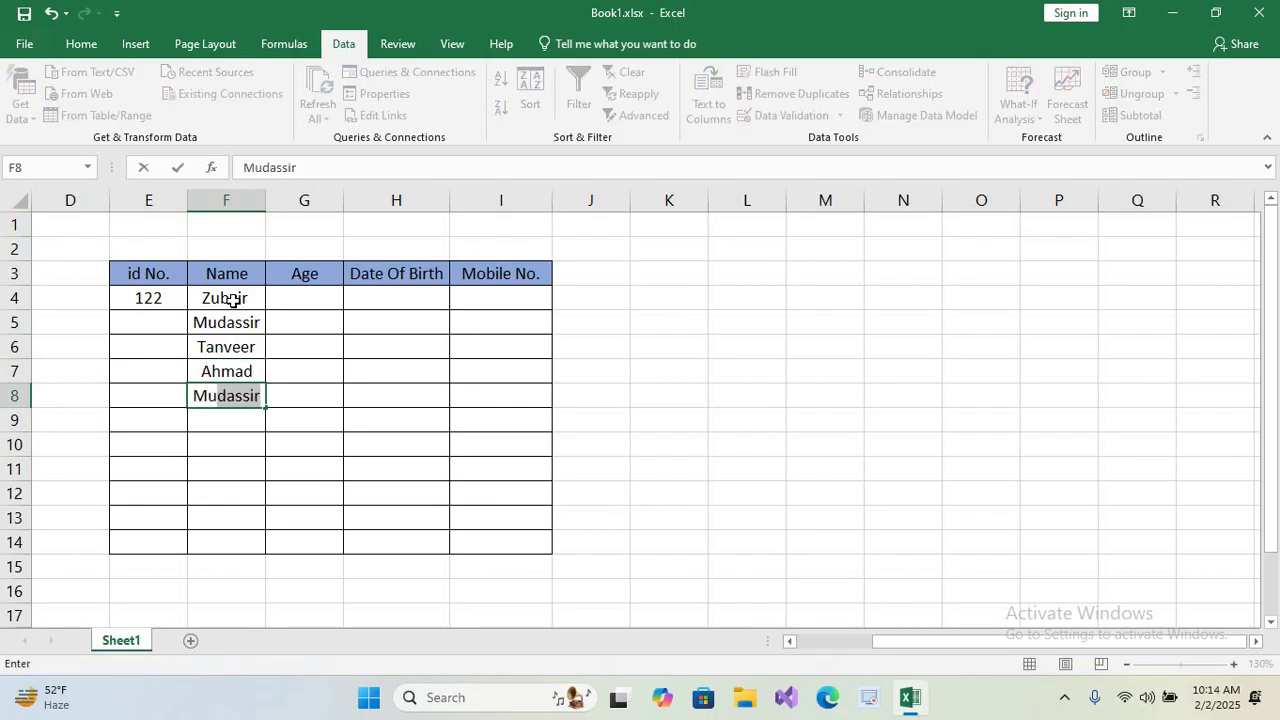
{"action": "type", "text": "b"}
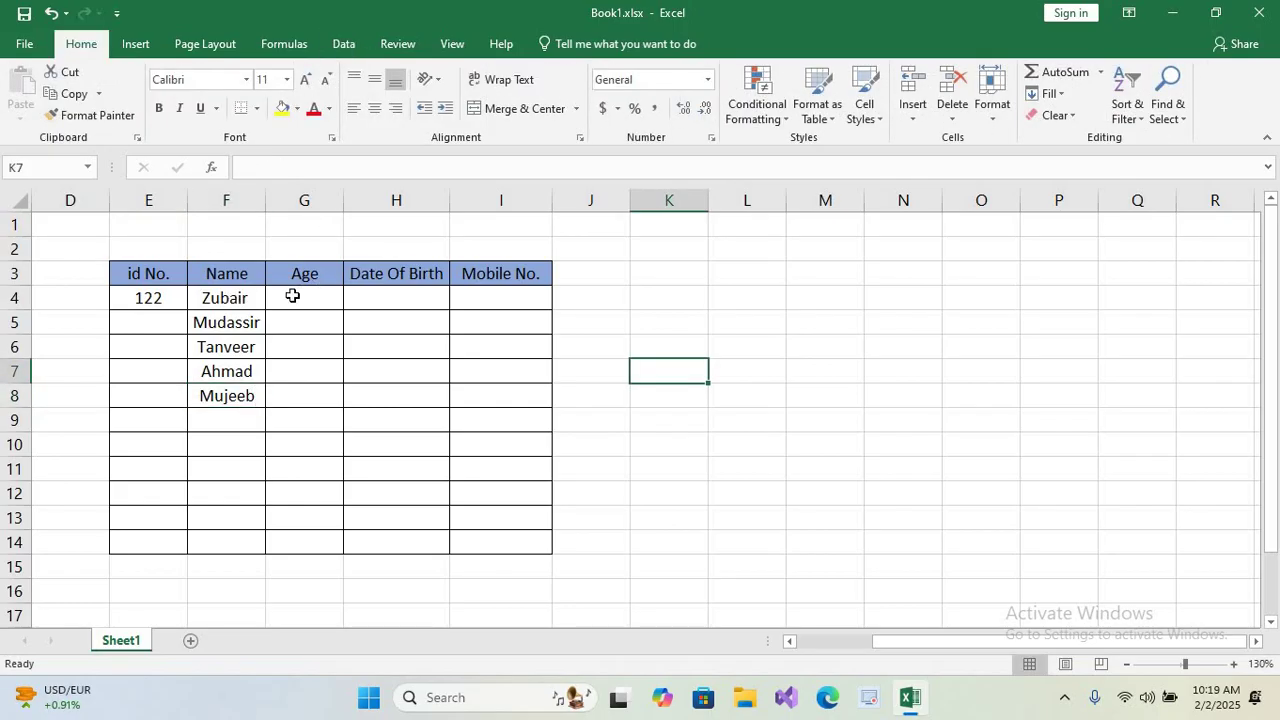
Restrict the Age cells G4:G14 to whole numbers between 18 and 35.
{"action": "left_click_drag", "start_coordinate": [292, 296], "coordinate": [290, 542]}
{"action": "left_click", "coordinate": [344, 44]}
{"action": "left_click", "coordinate": [766, 118]}
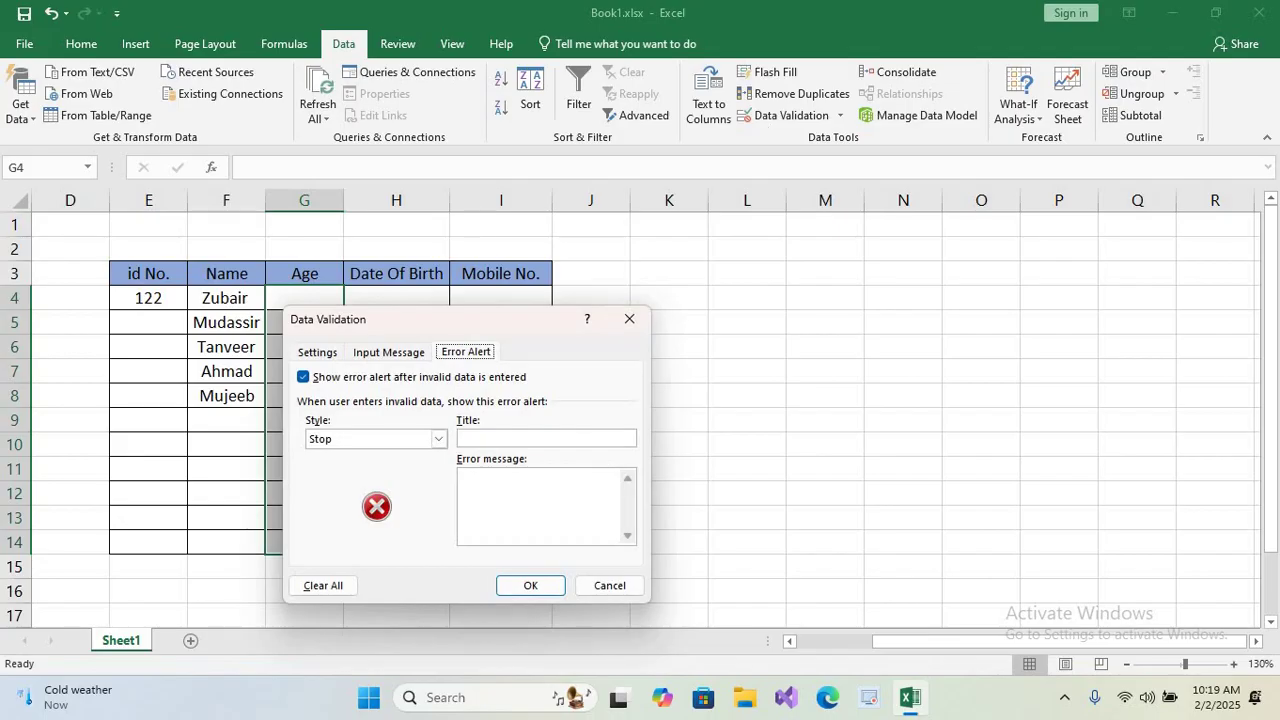
{"action": "left_click", "coordinate": [317, 352]}
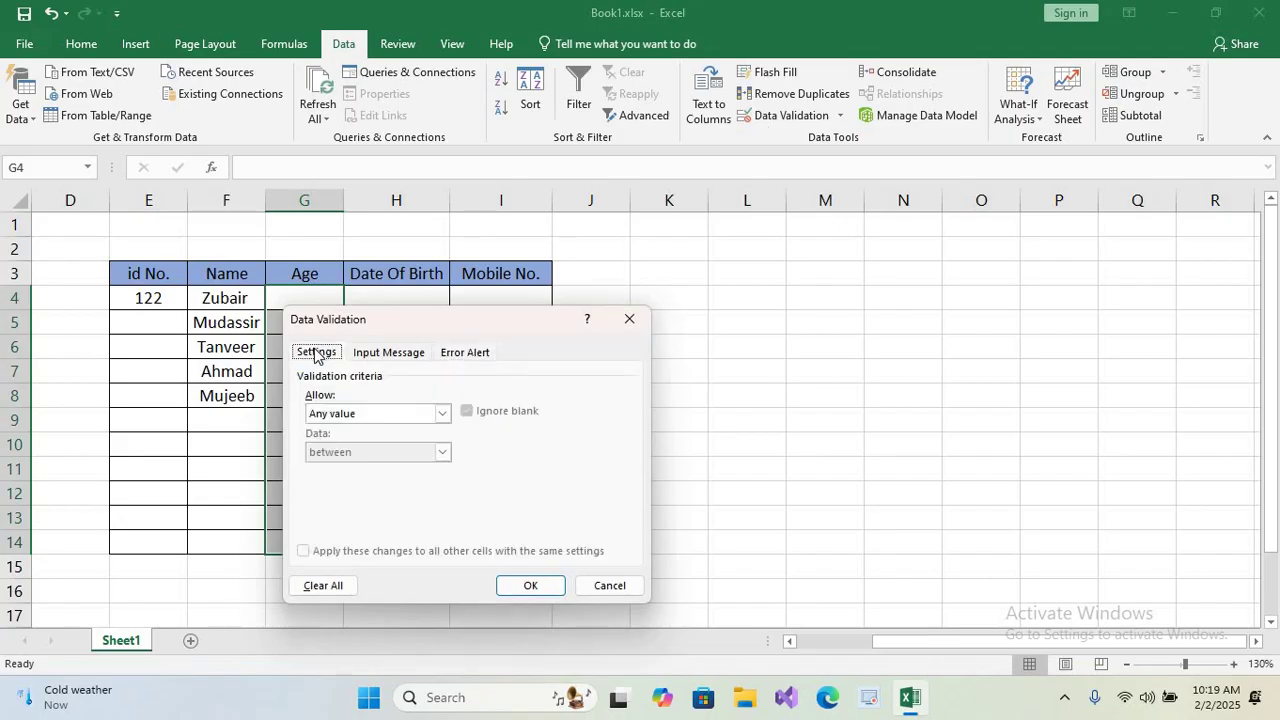
{"action": "left_click", "coordinate": [441, 413]}
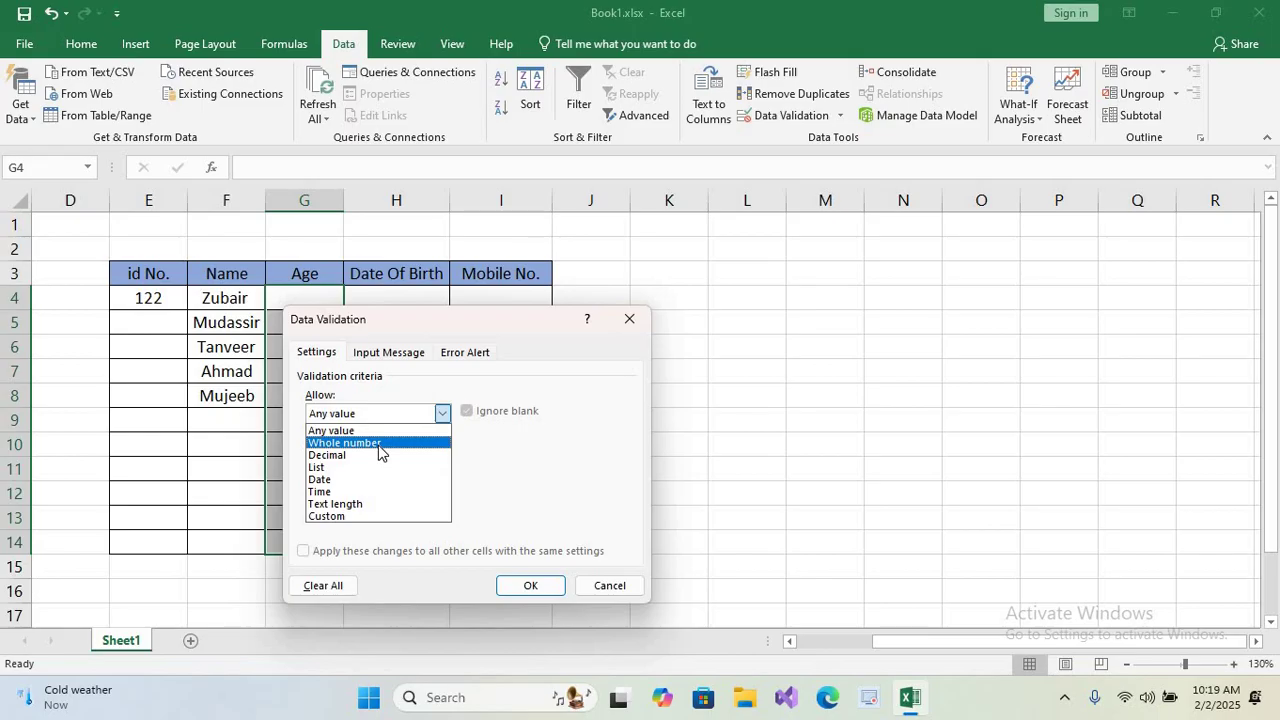
{"action": "left_click", "coordinate": [379, 443]}
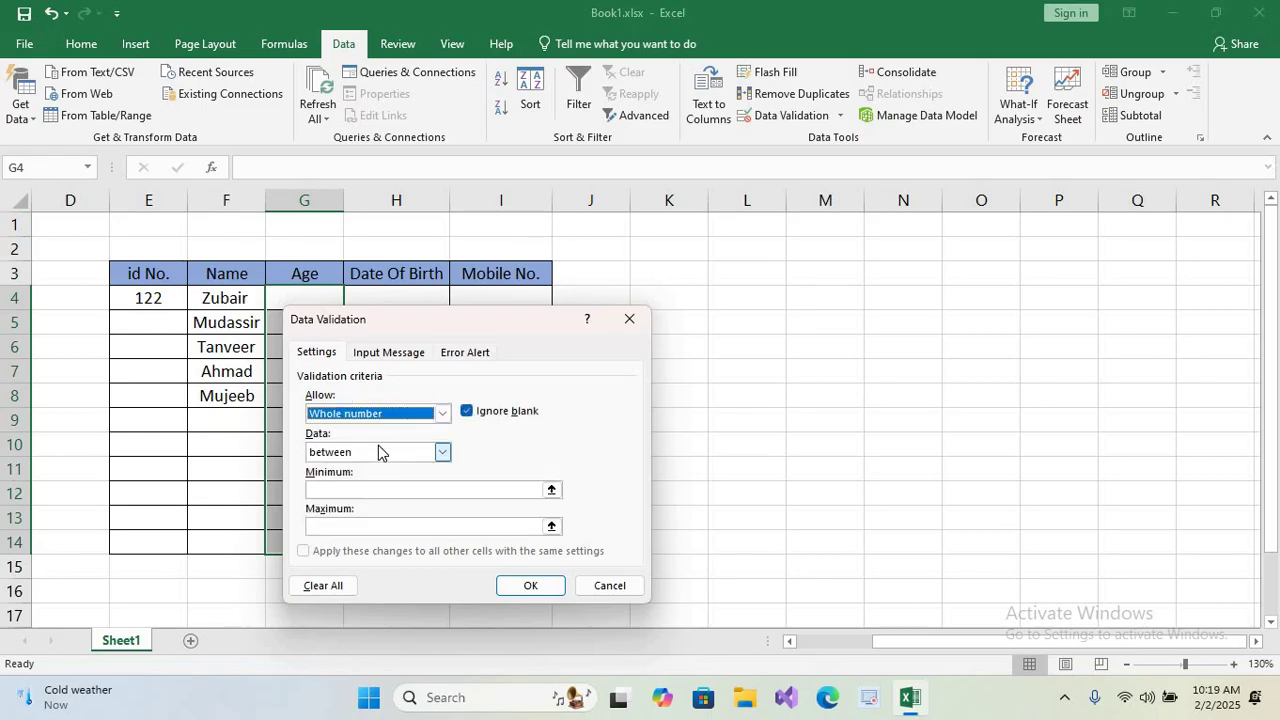
{"action": "left_click", "coordinate": [338, 527]}
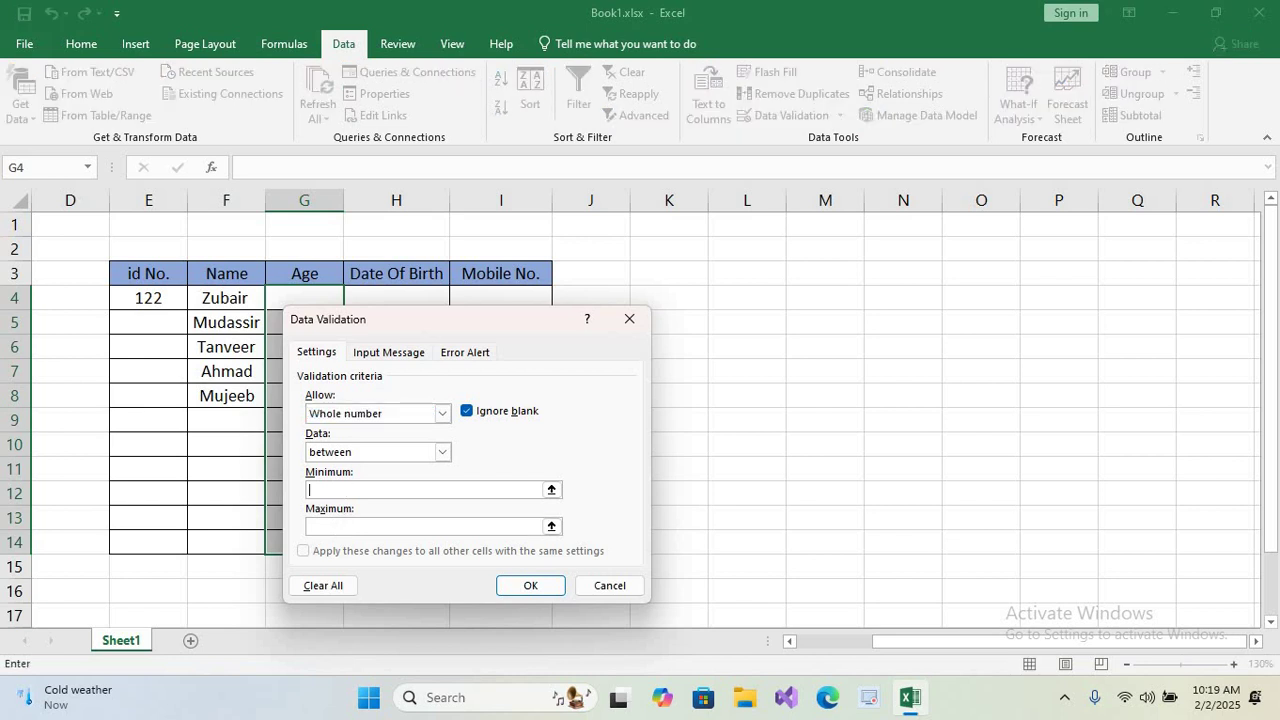
{"action": "type", "text": "18"}
{"action": "left_click", "coordinate": [345, 525]}
{"action": "type", "text": "35"}
{"action": "left_click", "coordinate": [530, 585]}
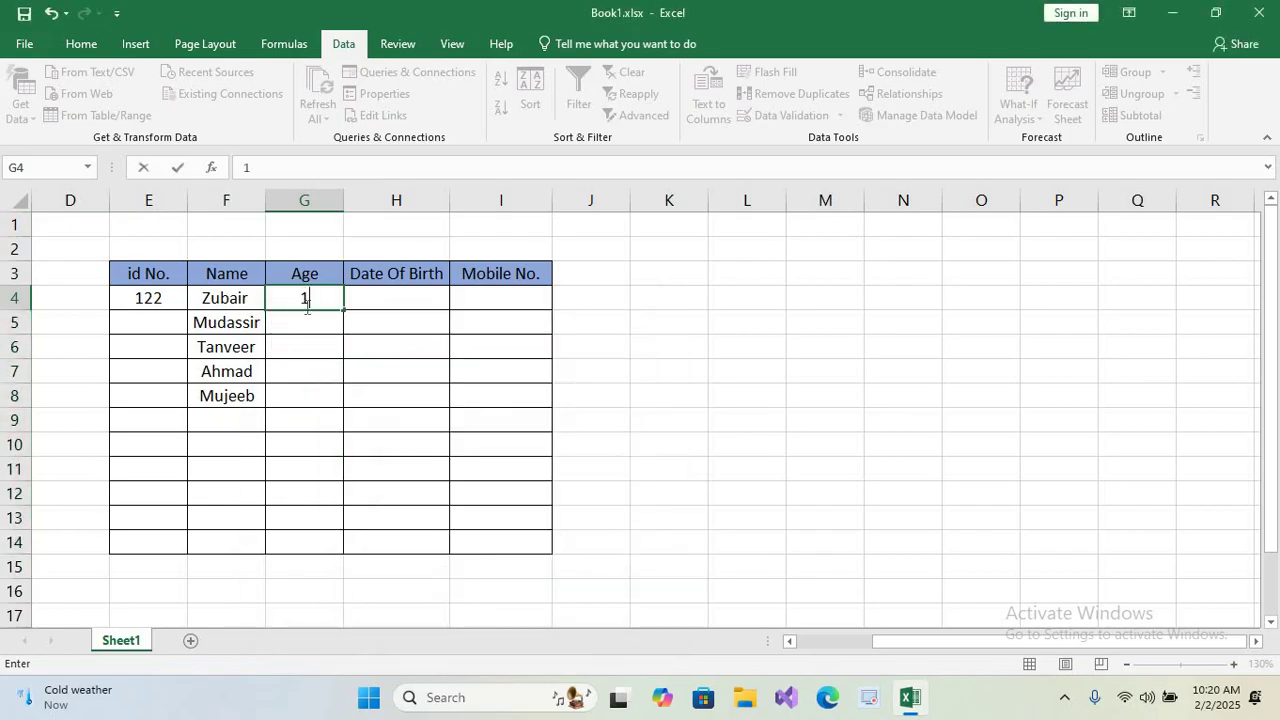
Enter ages 19 and 35 in G4 and G5, then test 40 in G6 and cancel it.
{"action": "type", "text": "9"}
{"action": "key", "text": "Return"}
{"action": "type", "text": "3"}
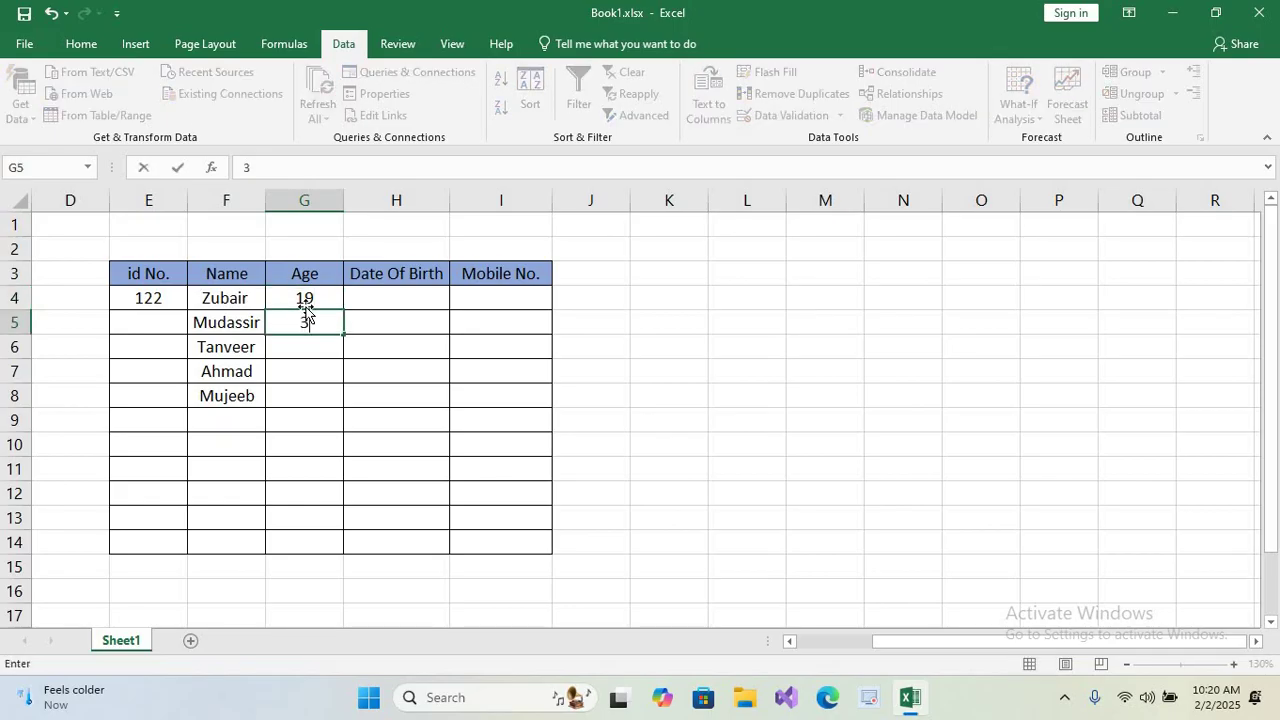
{"action": "type", "text": "5"}
{"action": "key", "text": "Return"}
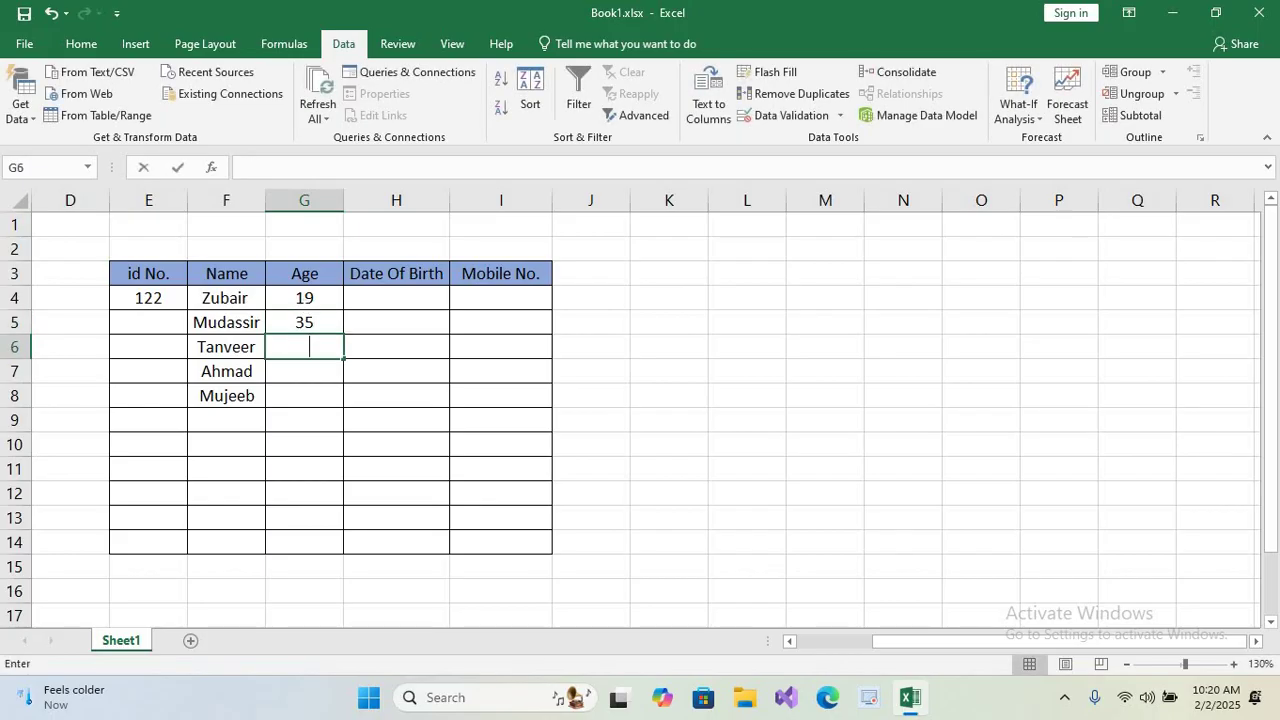
{"action": "type", "text": "40"}
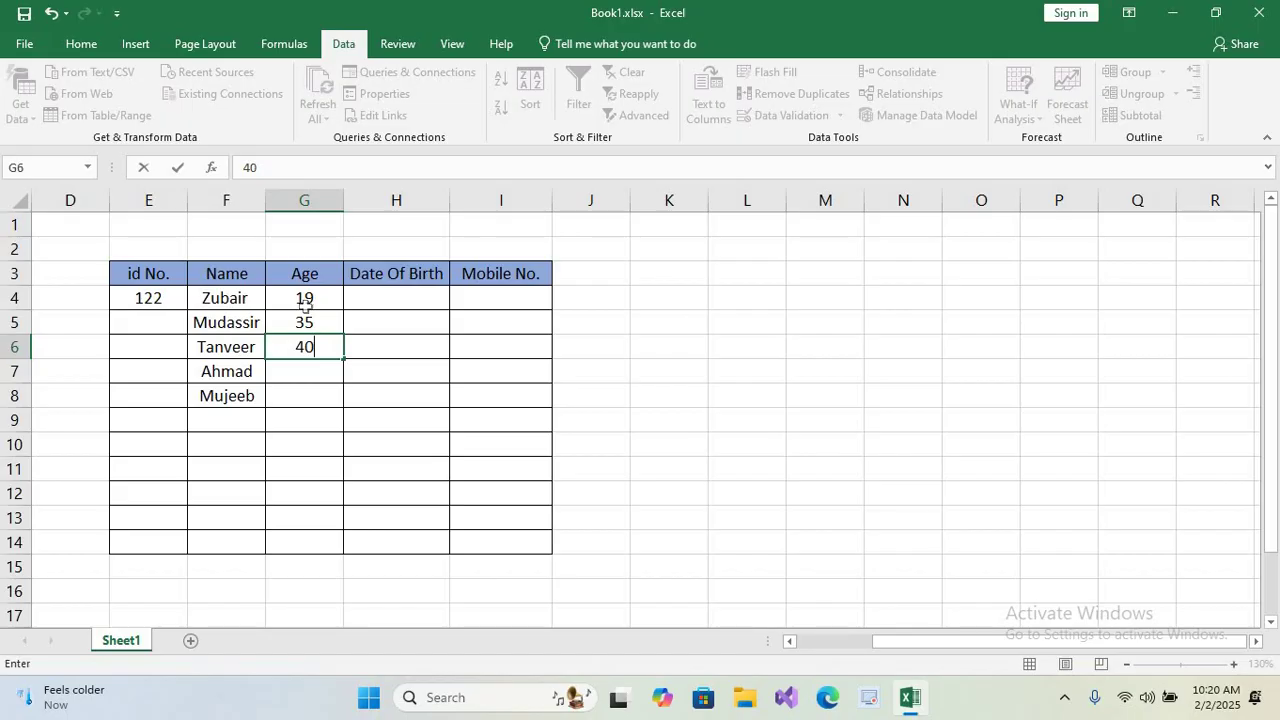
{"action": "key", "text": "Return"}
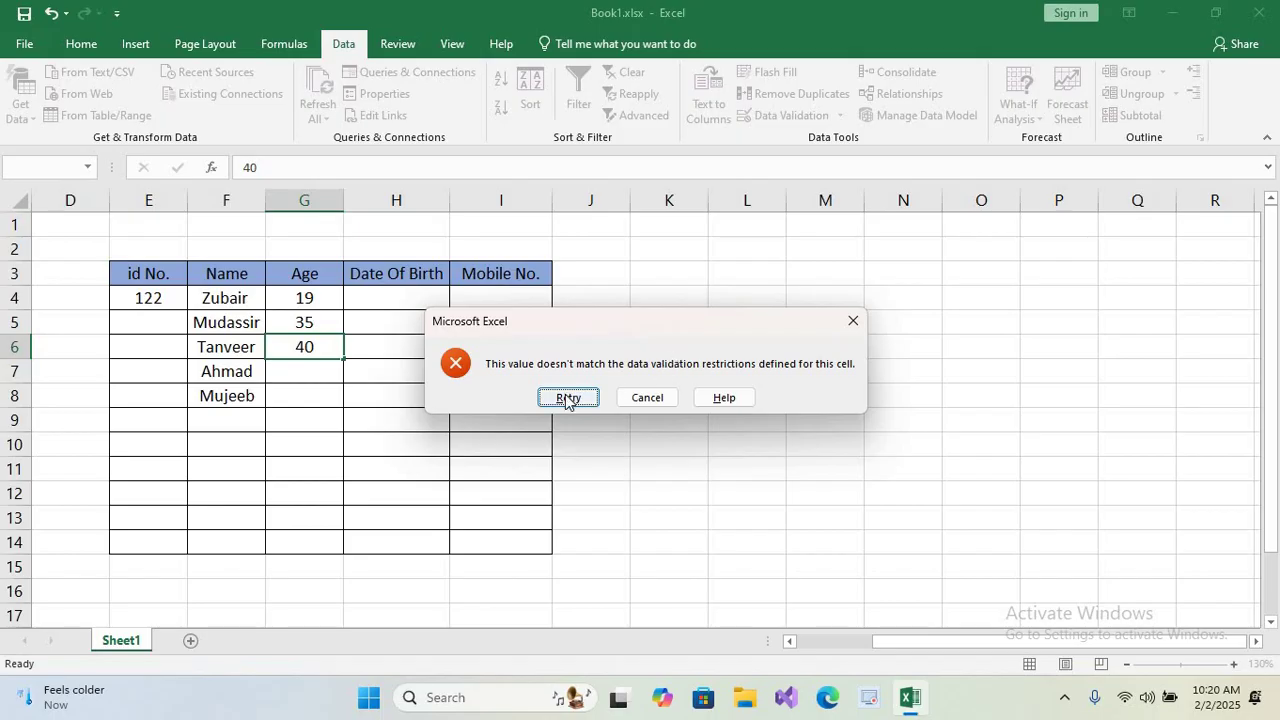
{"action": "left_click", "coordinate": [647, 397]}
Add an 'Age error' alert to G4:G14 saying the person is not eligible.
{"action": "left_click_drag", "start_coordinate": [288, 297], "coordinate": [298, 543]}
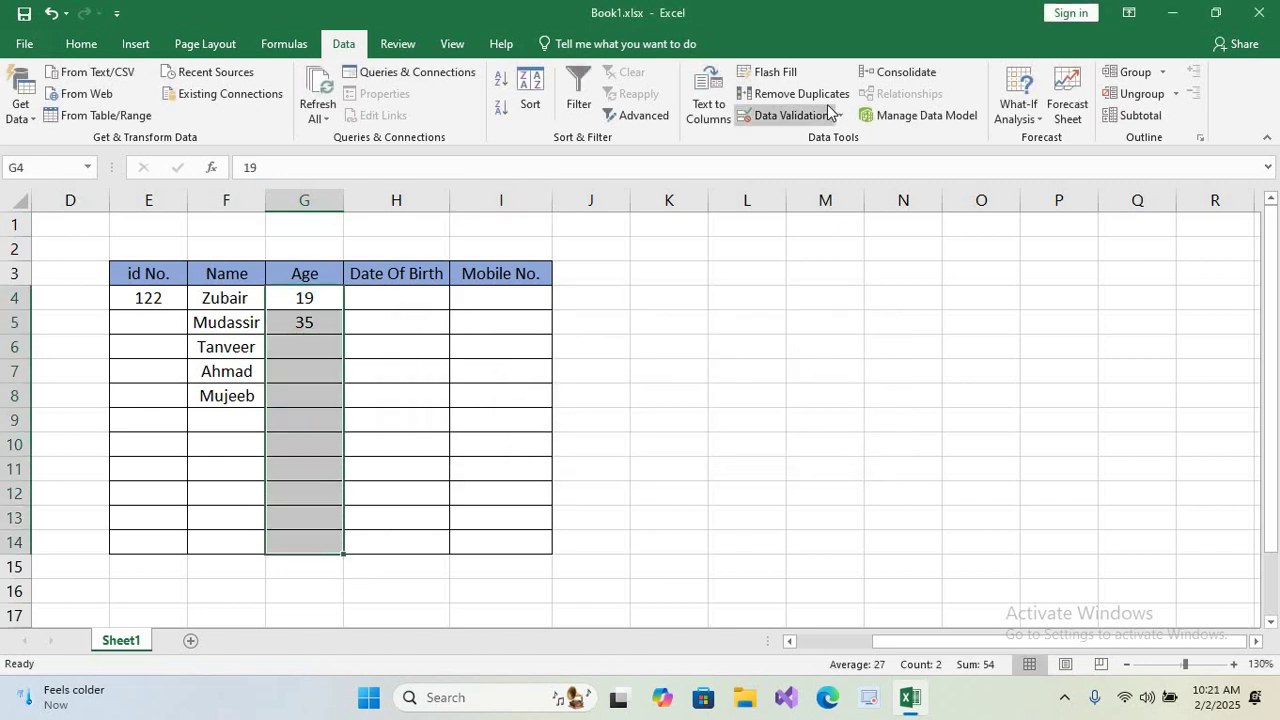
{"action": "left_click", "coordinate": [790, 115]}
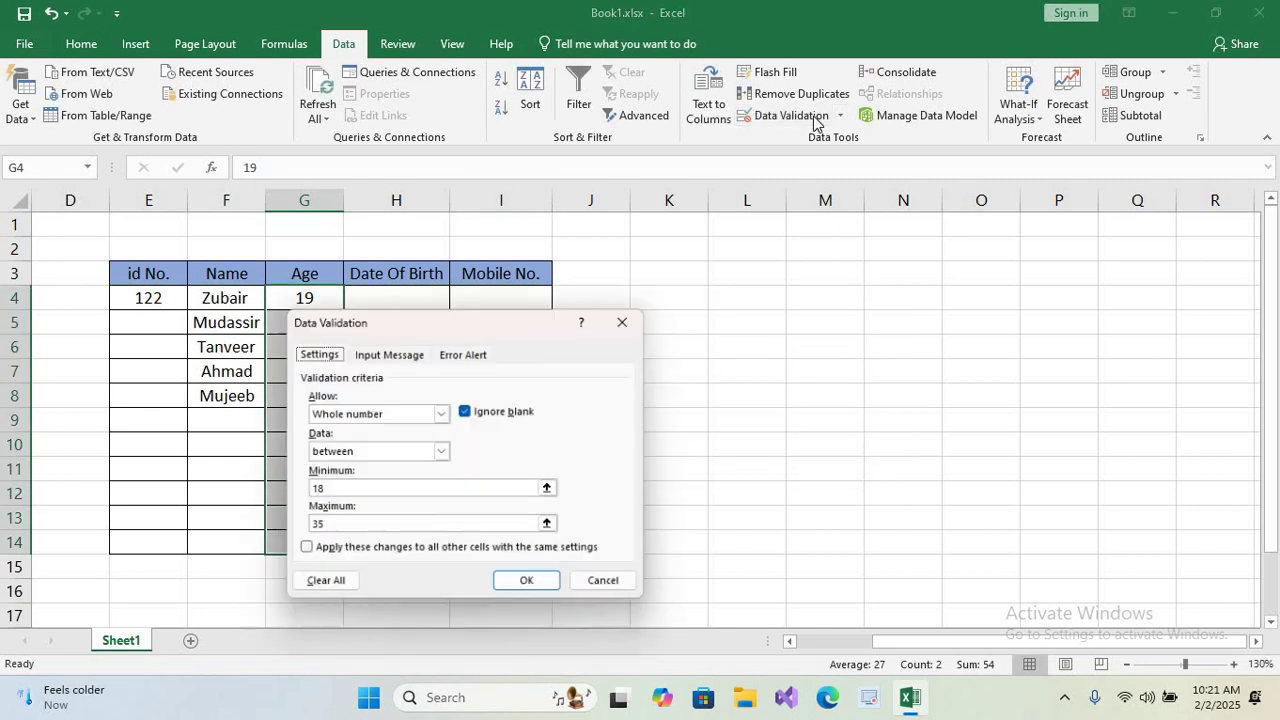
{"action": "left_click", "coordinate": [469, 354]}
{"action": "left_click", "coordinate": [510, 440]}
{"action": "type", "text": "Ag"}
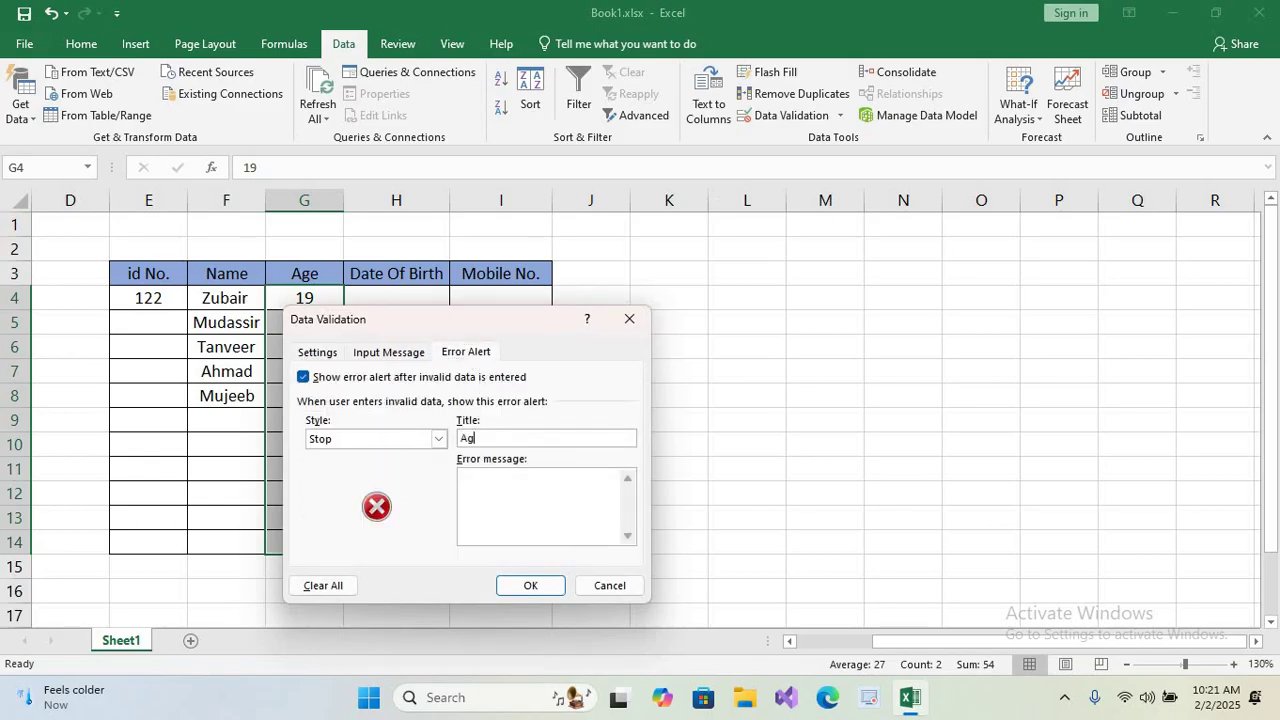
{"action": "type", "text": "e error"}
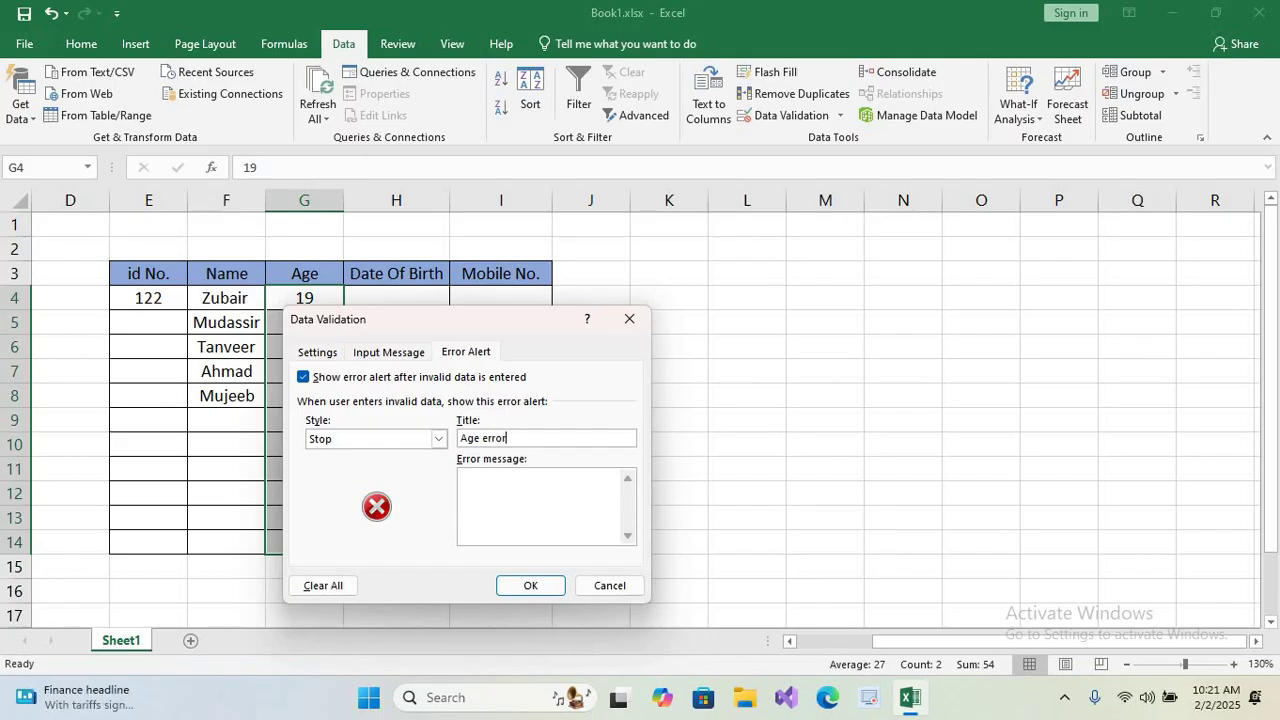
{"action": "left_click", "coordinate": [500, 489]}
{"action": "type", "text": "you re"}
{"action": "key", "text": "BackSpace"}
{"action": "key", "text": "BackSpace"}
{"action": "type", "text": "are not eligable"}
{"action": "left_click", "coordinate": [522, 586]}
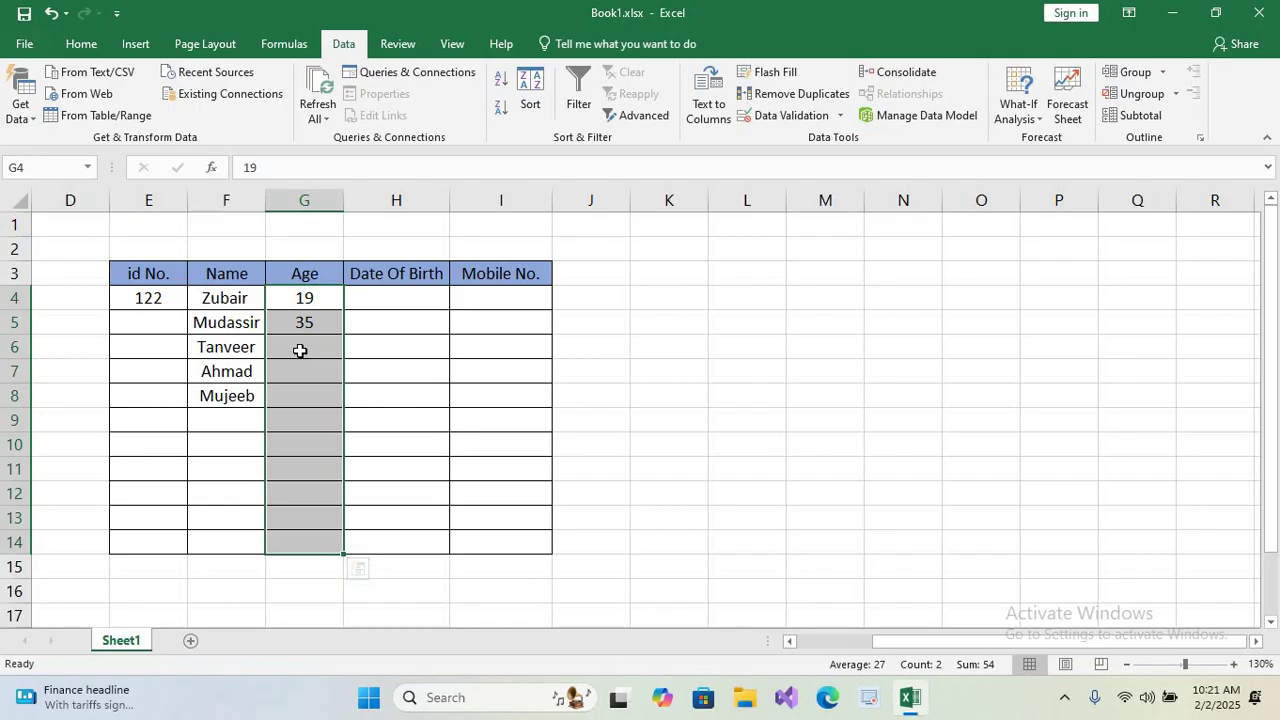
Test age 16 in G6, then cancel the entry at the Age error alert.
{"action": "left_click", "coordinate": [300, 350]}
{"action": "type", "text": "16"}
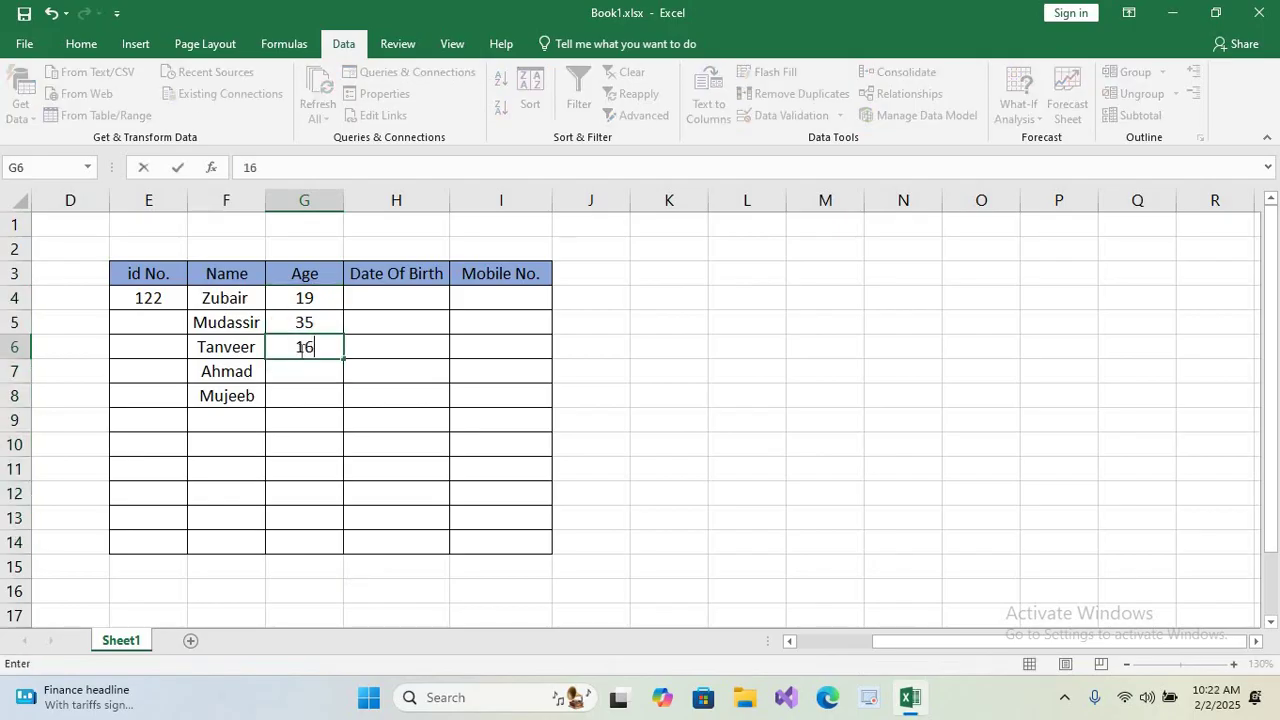
{"action": "key", "text": "Return"}
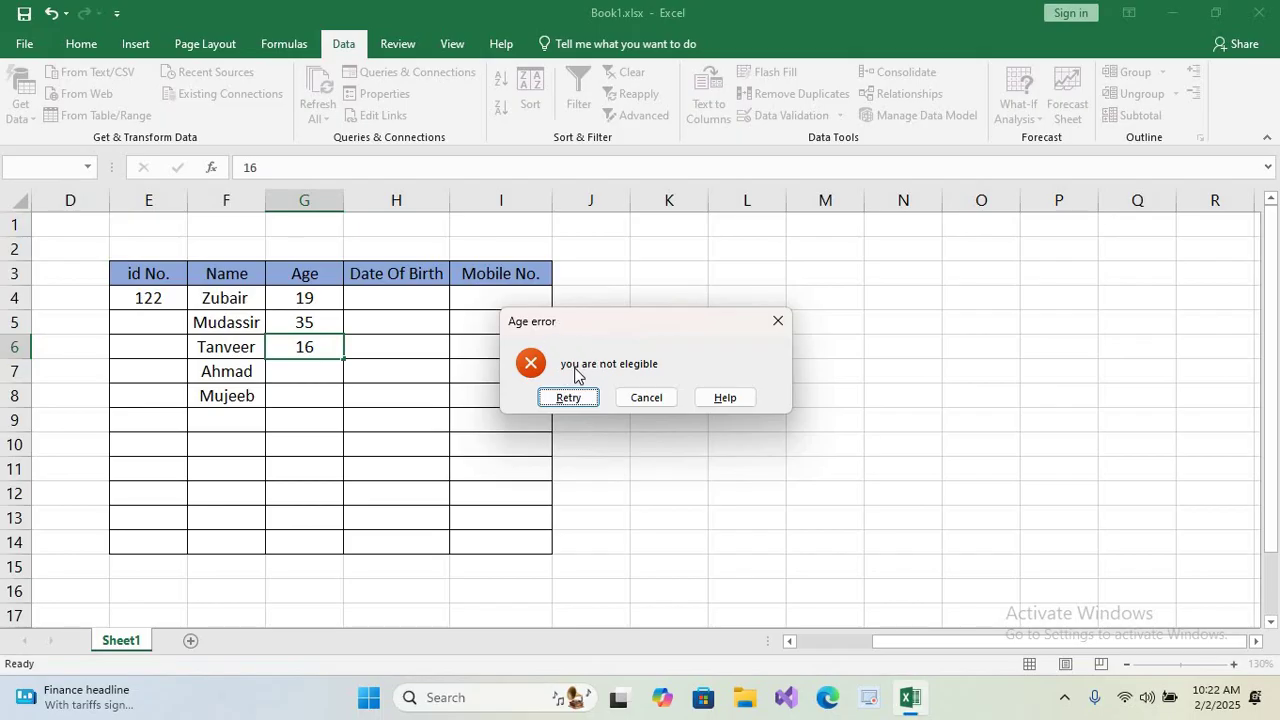
{"action": "left_click", "coordinate": [660, 397]}
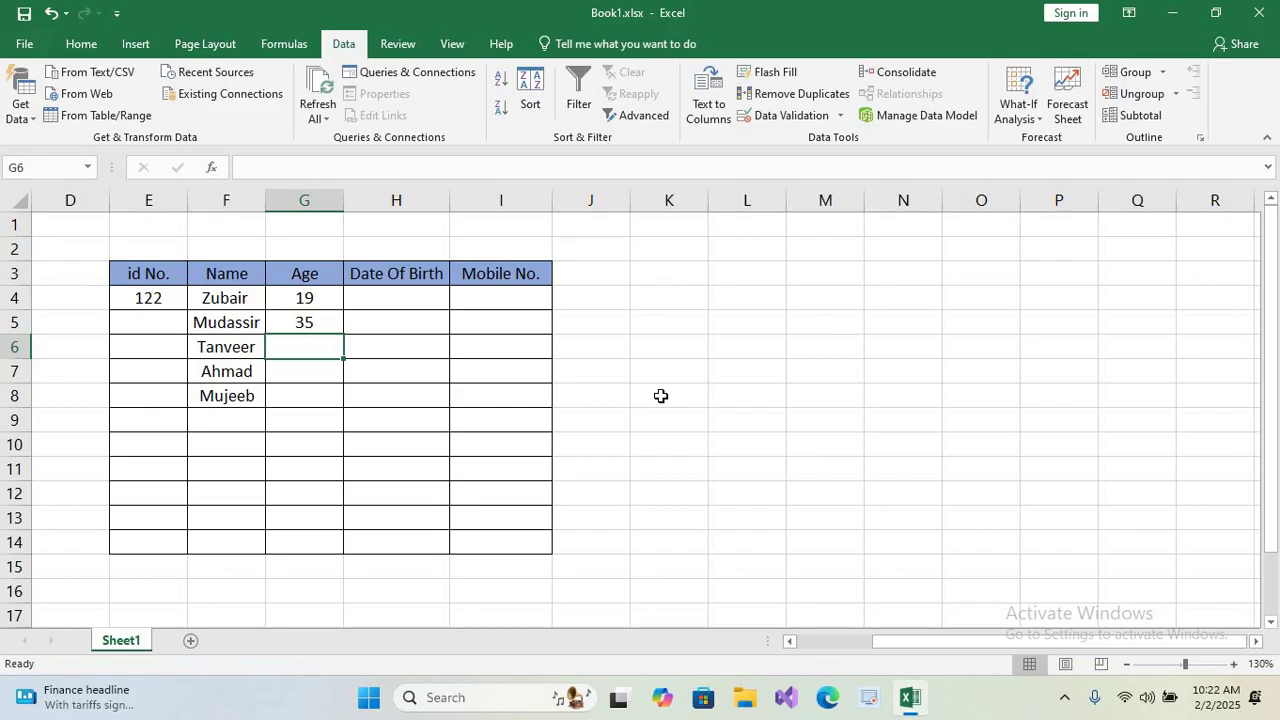
Restrict H4:H14 to dates between 01-01-1985 and 01-01-2000 via Data Validation.
{"action": "left_click_drag", "start_coordinate": [369, 297], "coordinate": [390, 542]}
{"action": "left_click", "coordinate": [772, 116]}
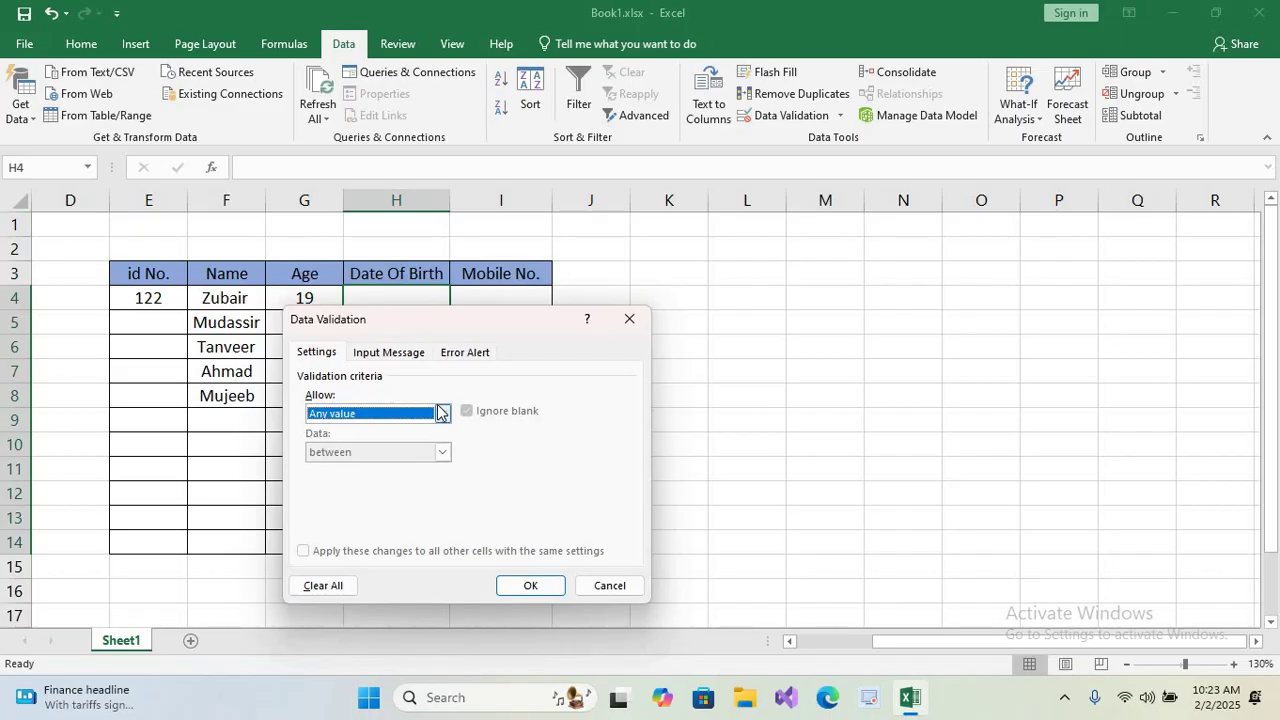
{"action": "left_click", "coordinate": [442, 414]}
{"action": "left_click", "coordinate": [362, 480]}
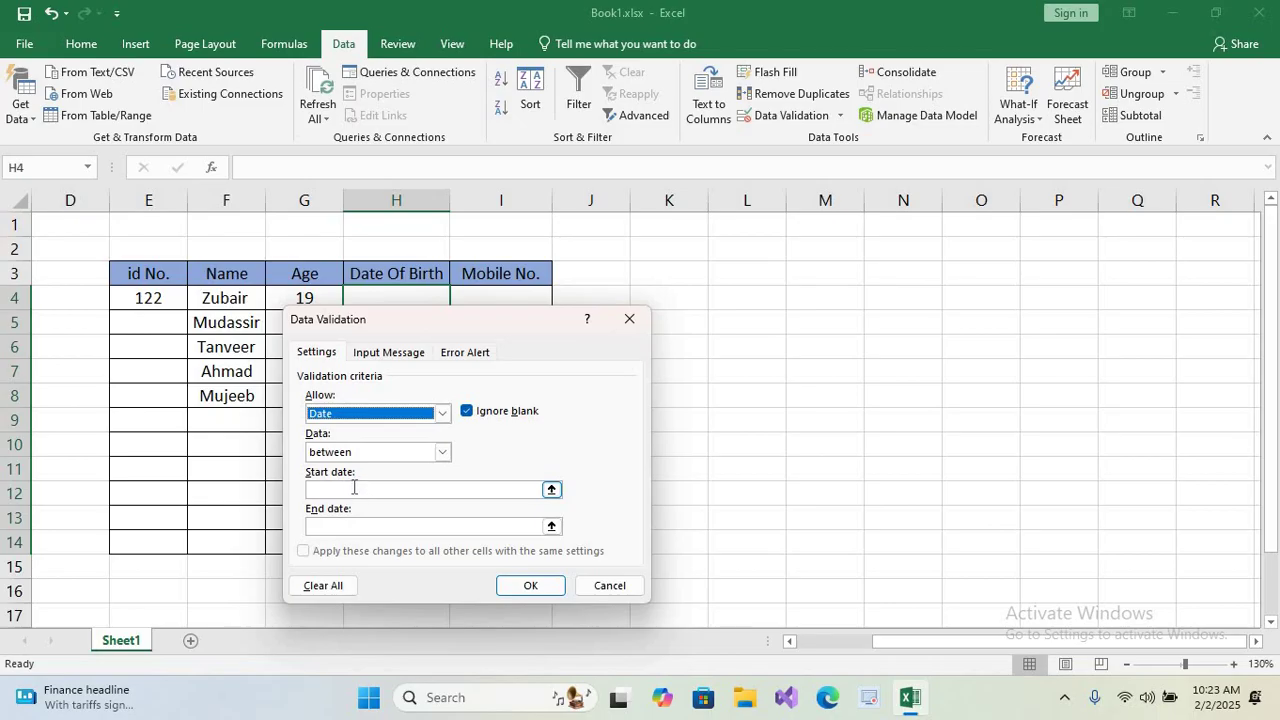
{"action": "left_click", "coordinate": [353, 487]}
{"action": "type", "text": "01"}
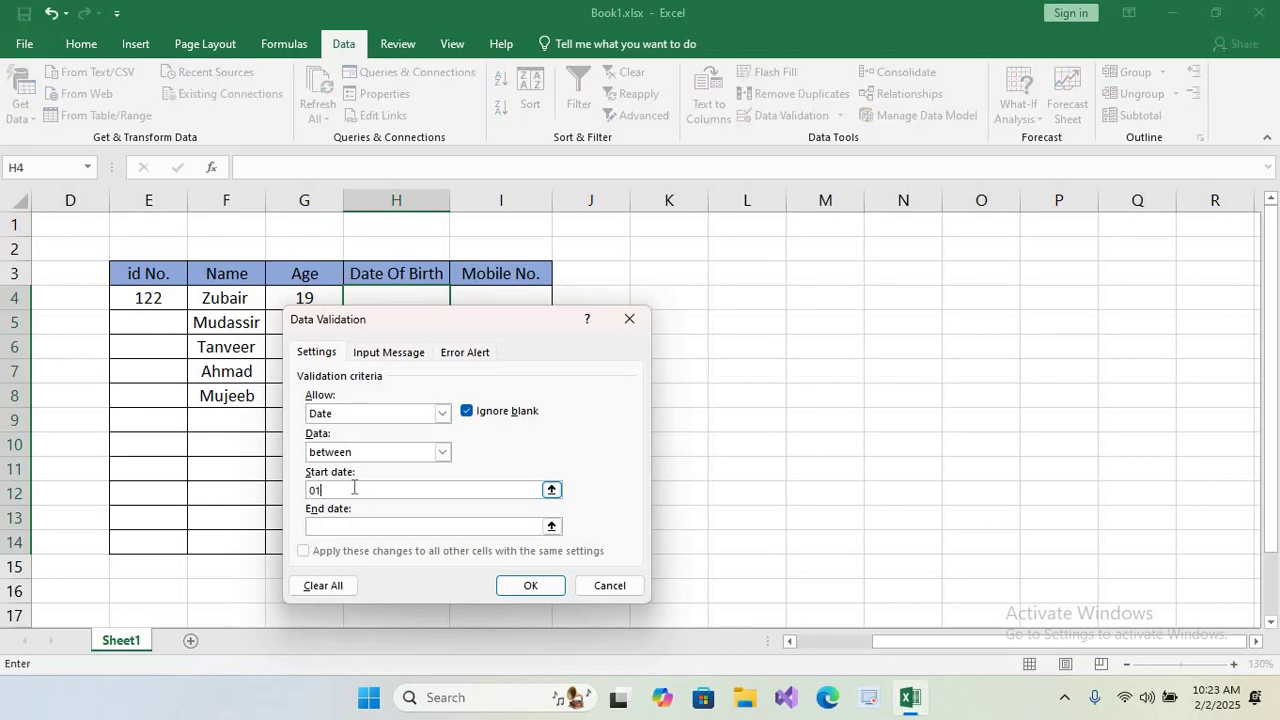
{"action": "type", "text": "-01-1985"}
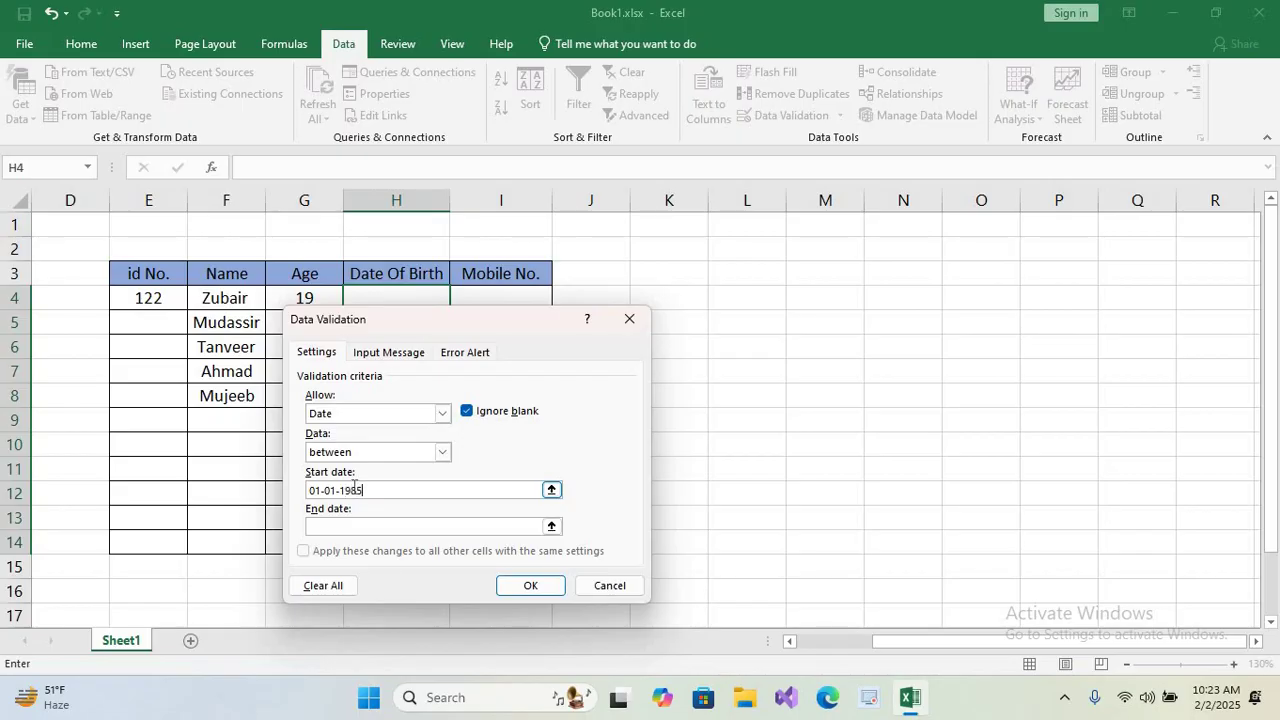
{"action": "key", "text": "Tab"}
{"action": "type", "text": "01-01-2000"}
{"action": "key", "text": "Return"}
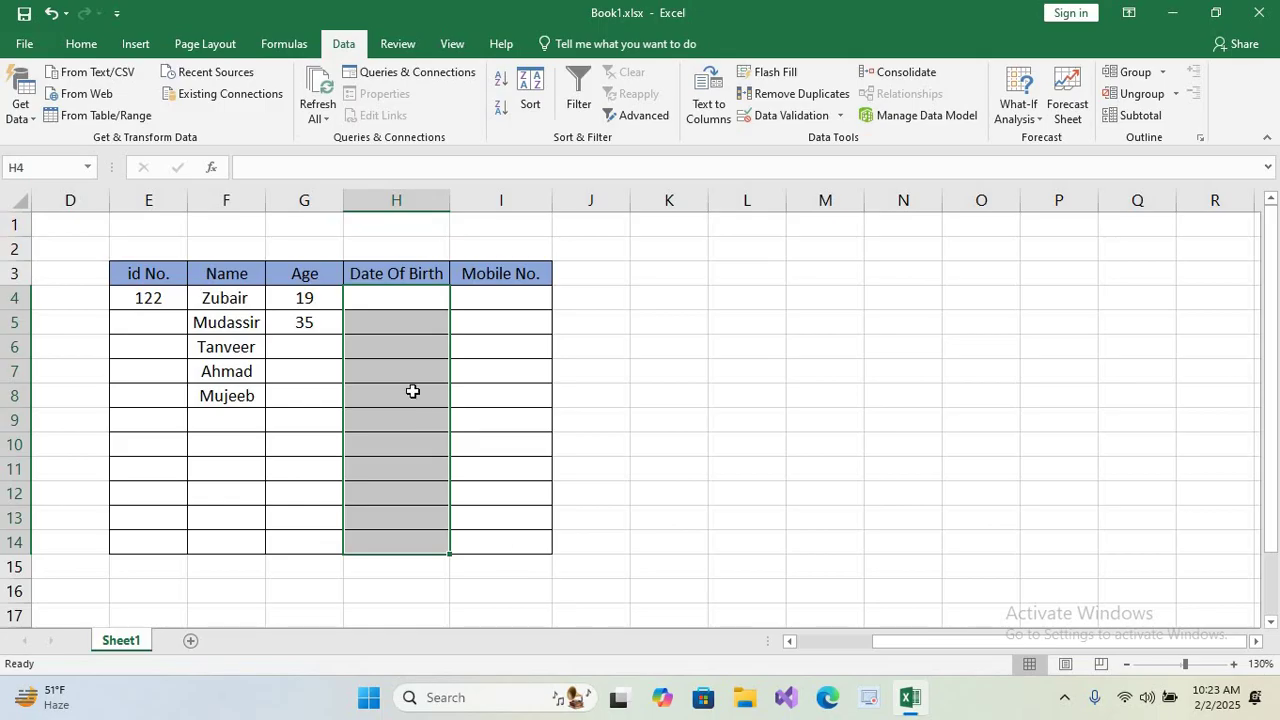
Enter the birth date 01-01-1997 in cell H4.
{"action": "left_click", "coordinate": [395, 300]}
{"action": "type", "text": "01"}
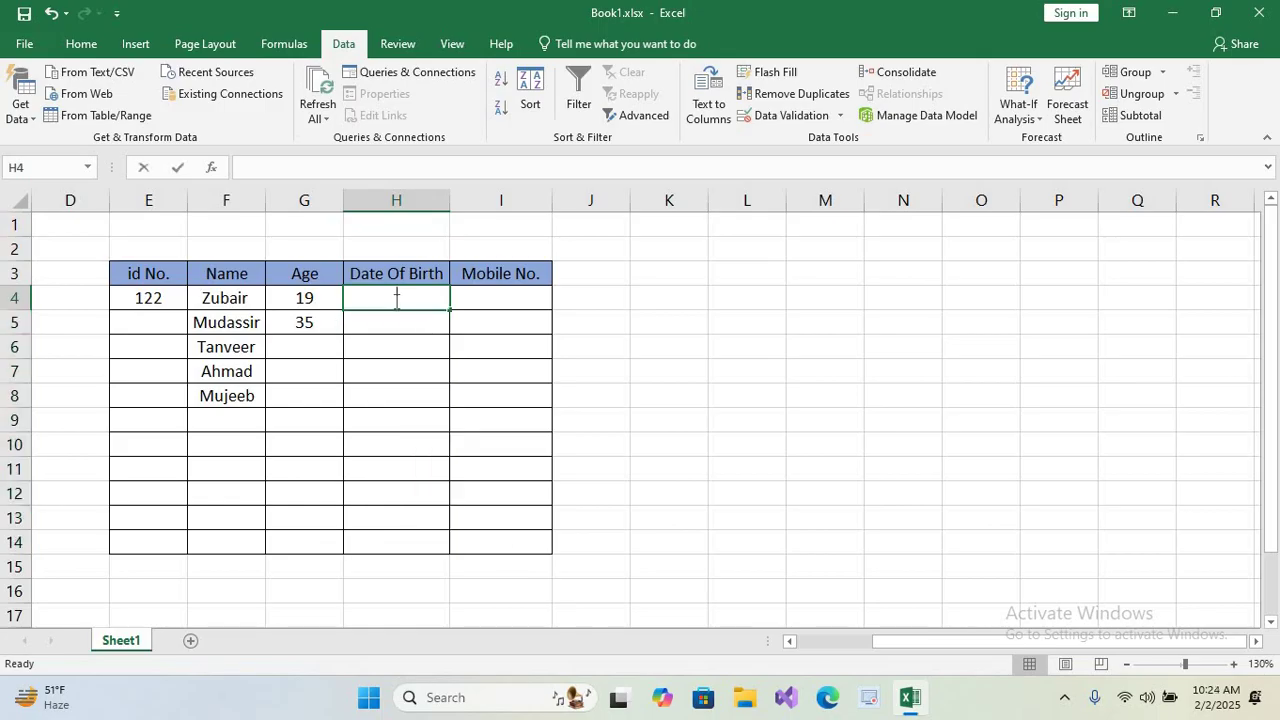
{"action": "type", "text": "-01-"}
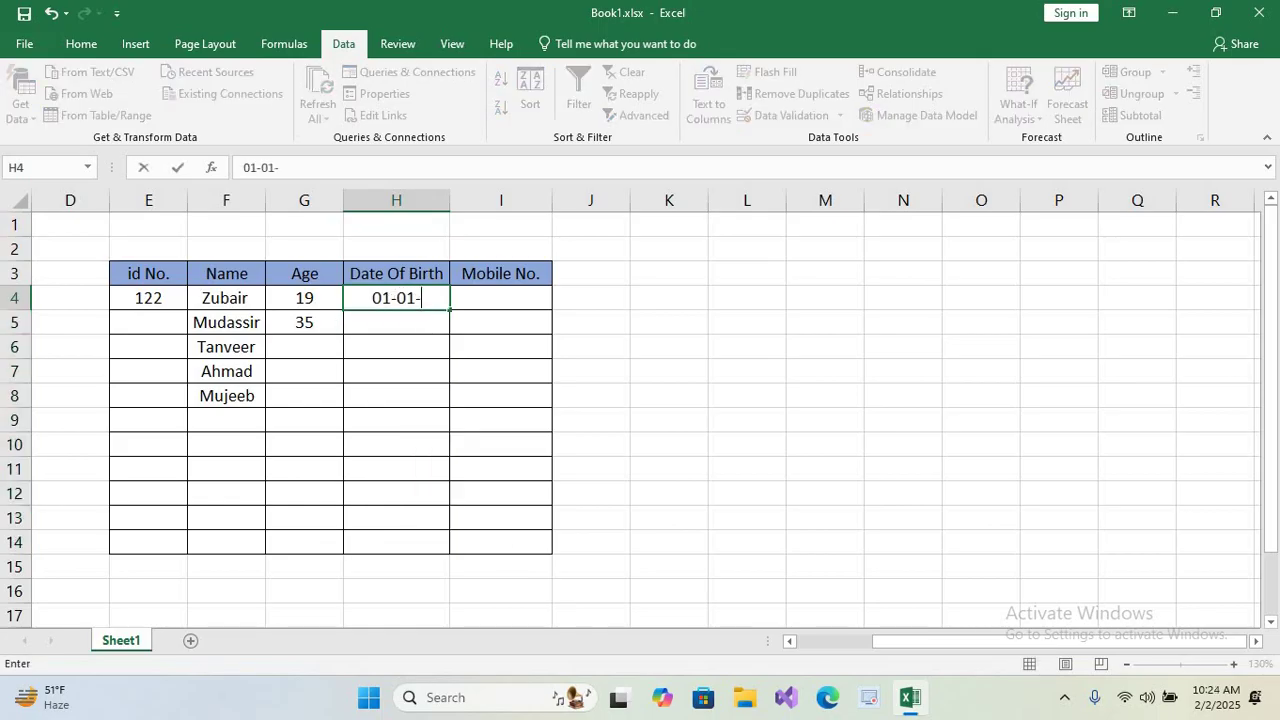
{"action": "type", "text": "1997"}
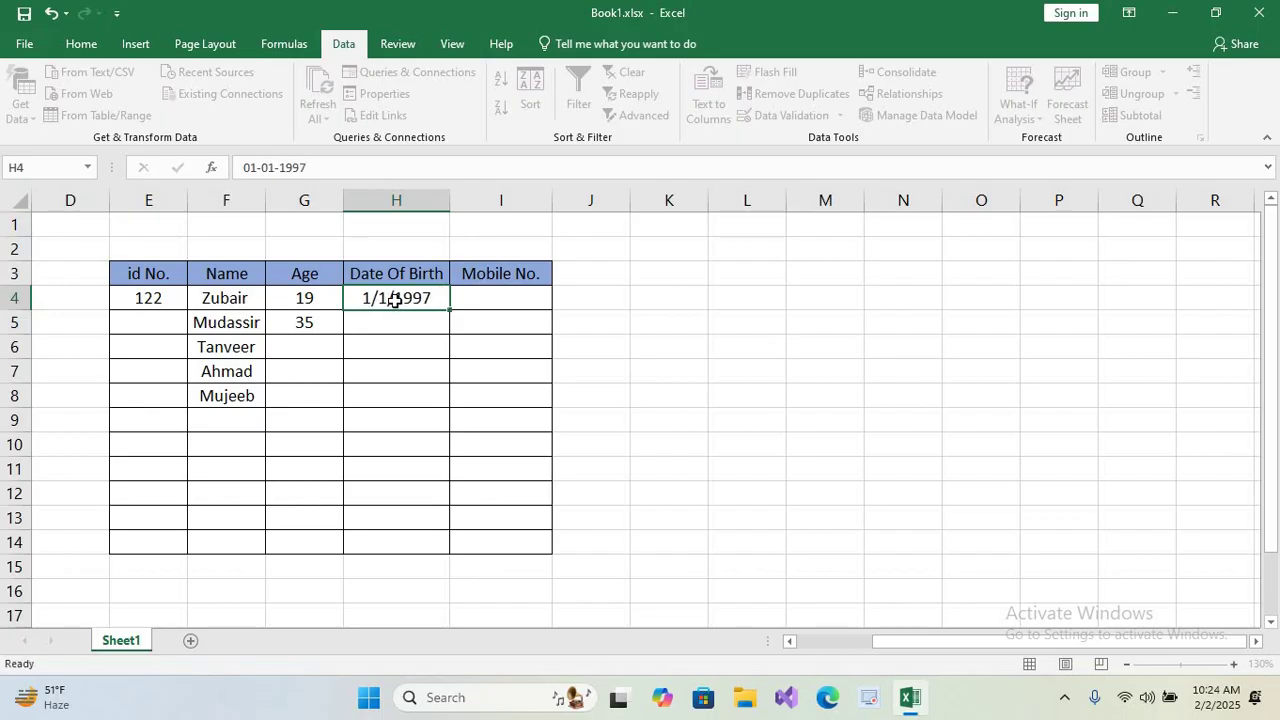
{"action": "key", "text": "Return"}
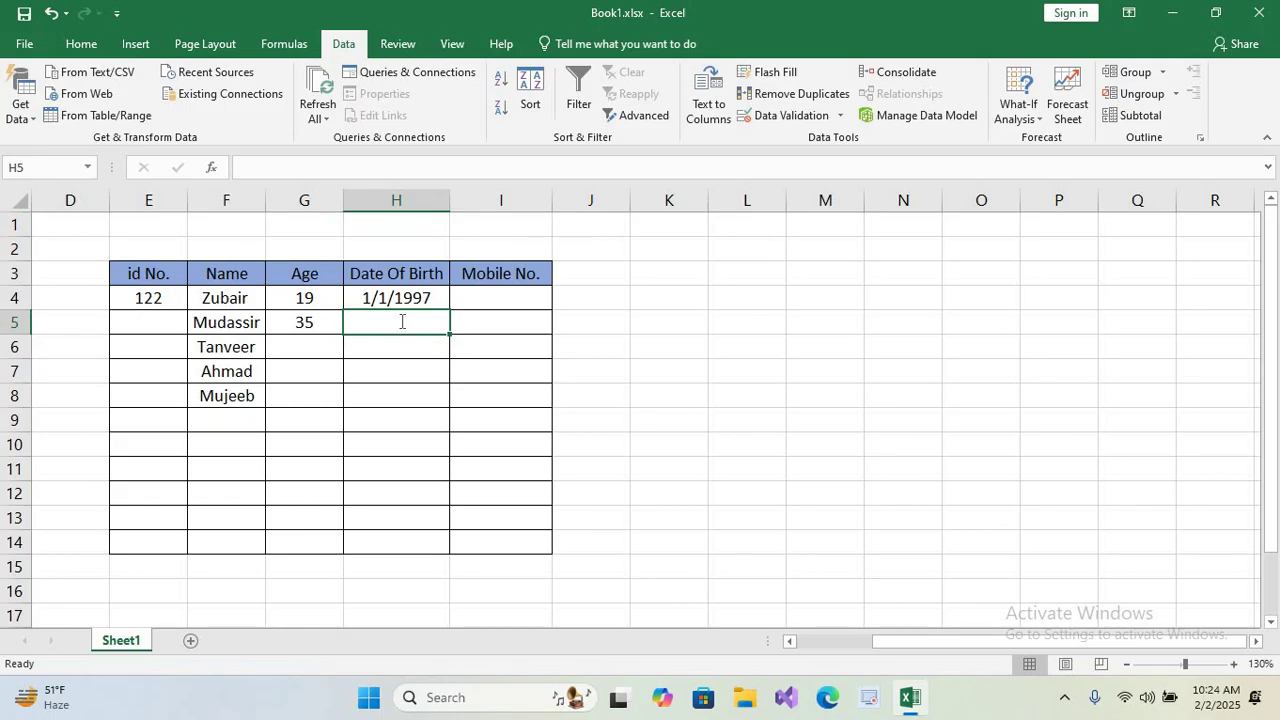
Test the rule by entering 01-01-2001 in H5 and cancel the rejection error.
{"action": "type", "text": "01-01-"}
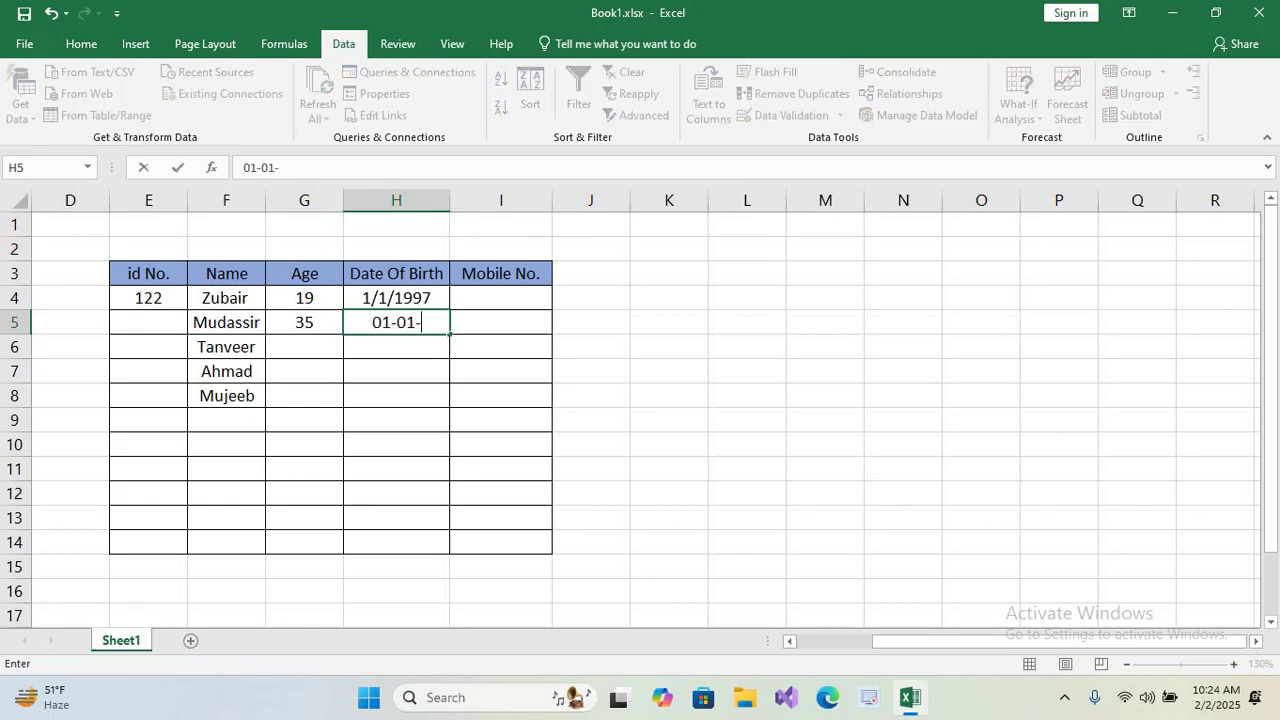
{"action": "type", "text": "2001"}
{"action": "key", "text": "Return"}
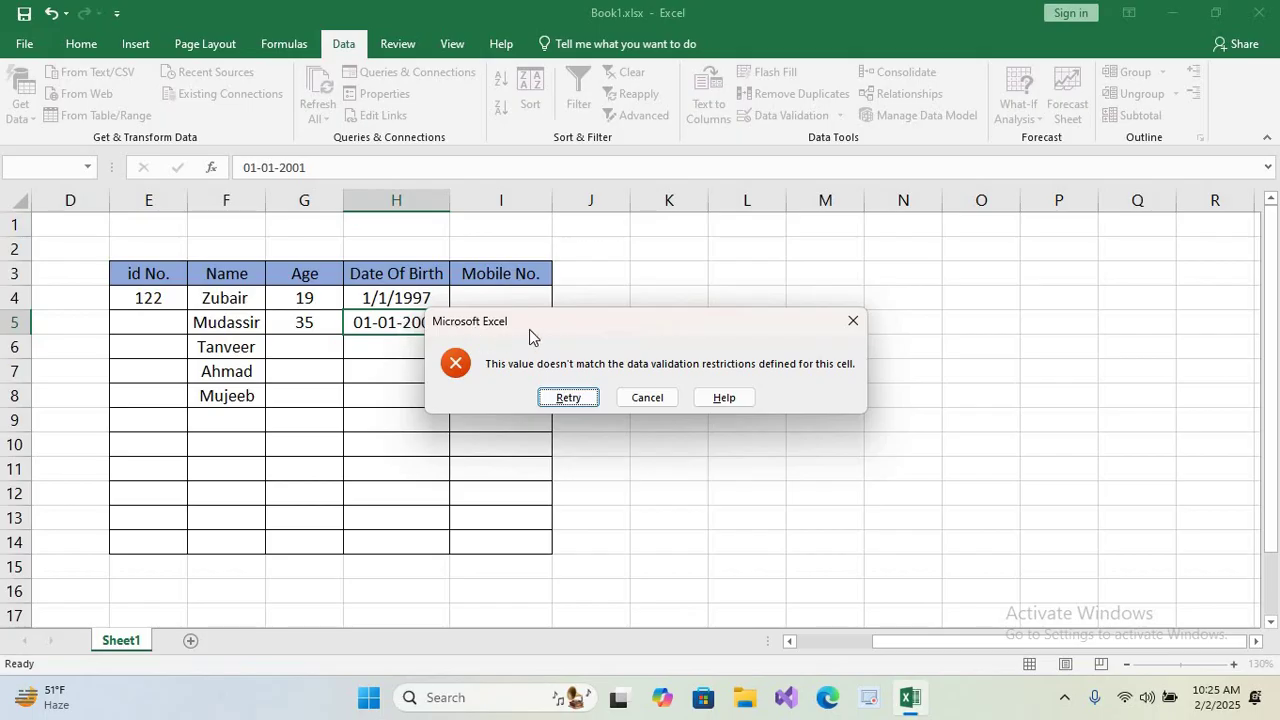
{"action": "left_click", "coordinate": [646, 397]}
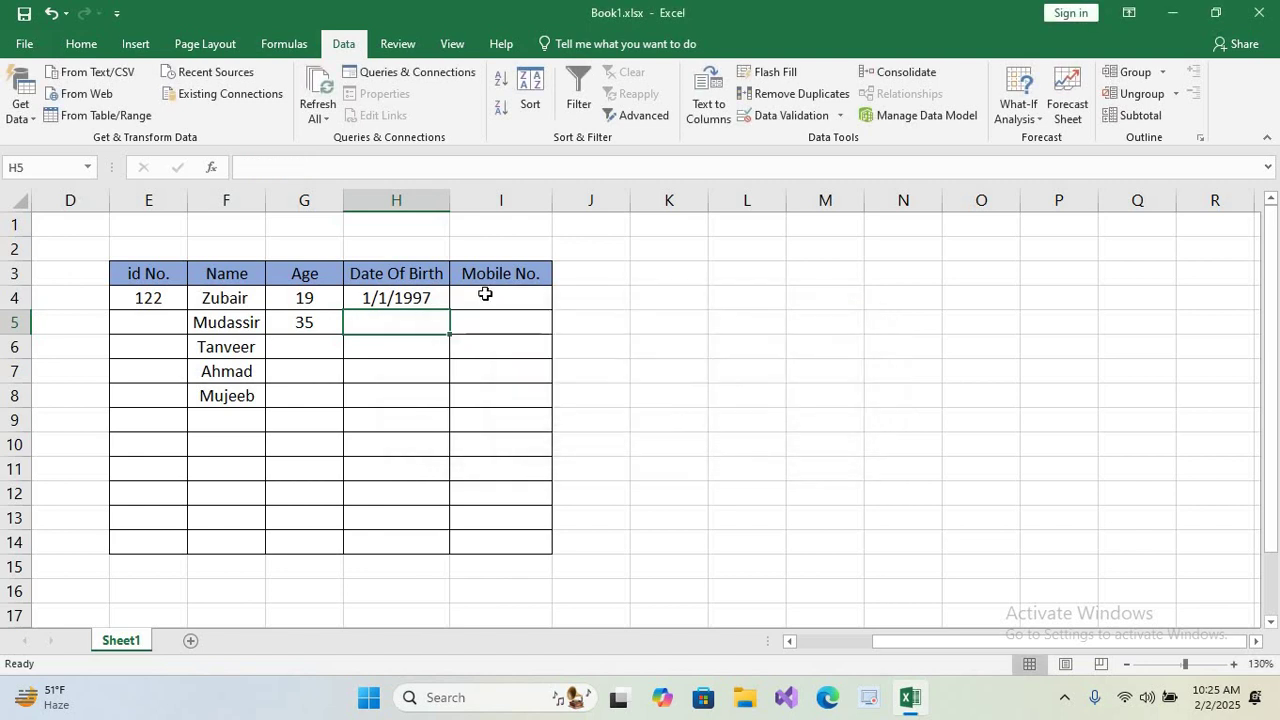
Set a Text length validation on I4:I14 with minimum 10 and maximum 10.
{"action": "left_click_drag", "start_coordinate": [490, 298], "coordinate": [500, 543]}
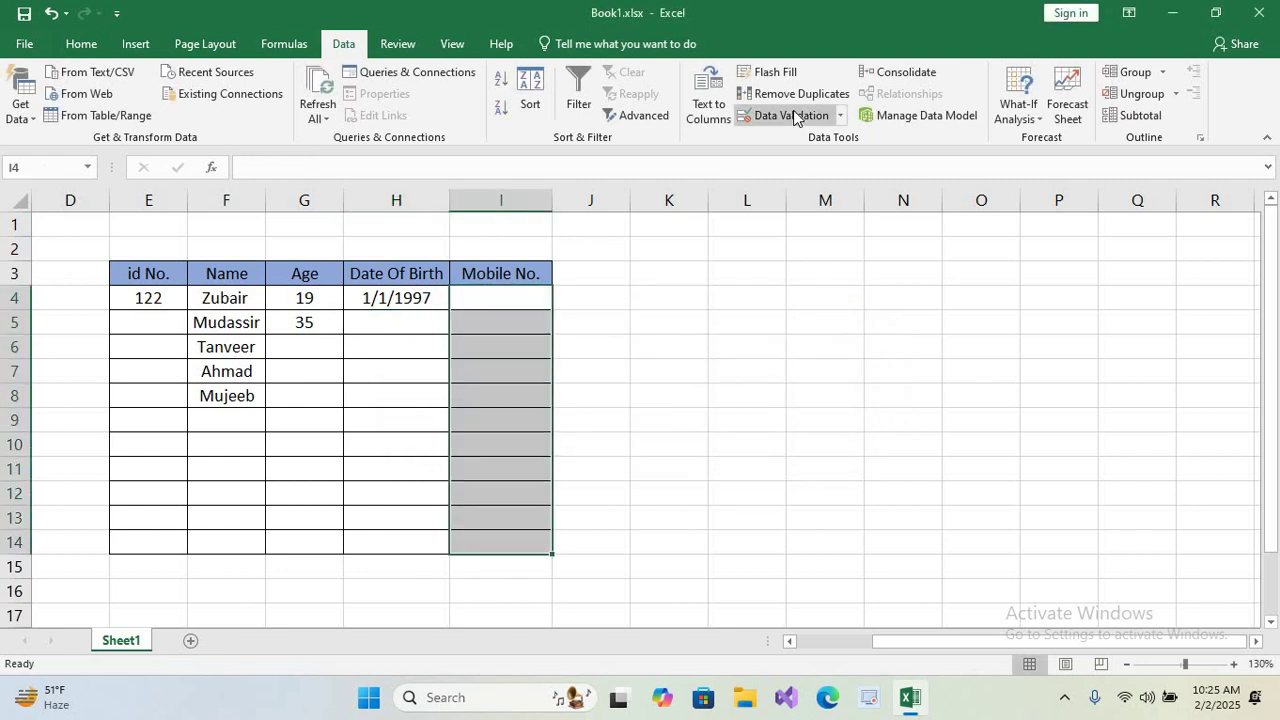
{"action": "left_click", "coordinate": [793, 116]}
{"action": "left_click", "coordinate": [441, 414]}
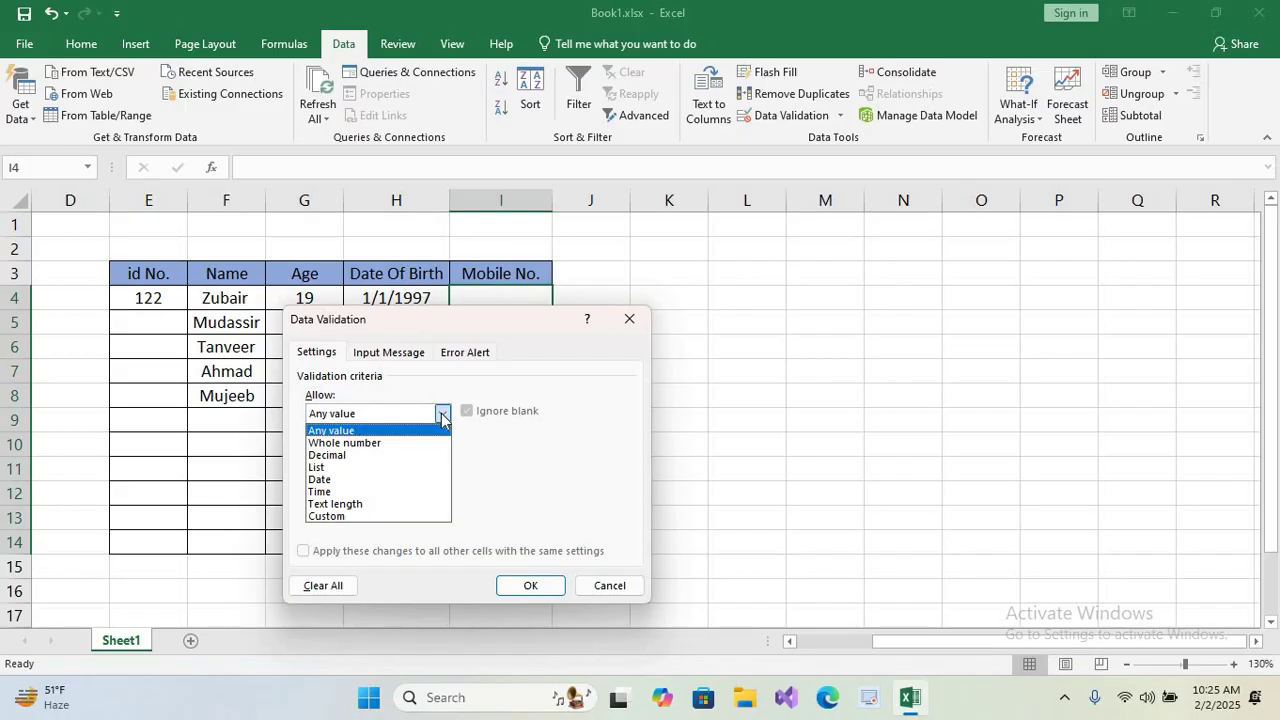
{"action": "left_click", "coordinate": [367, 505]}
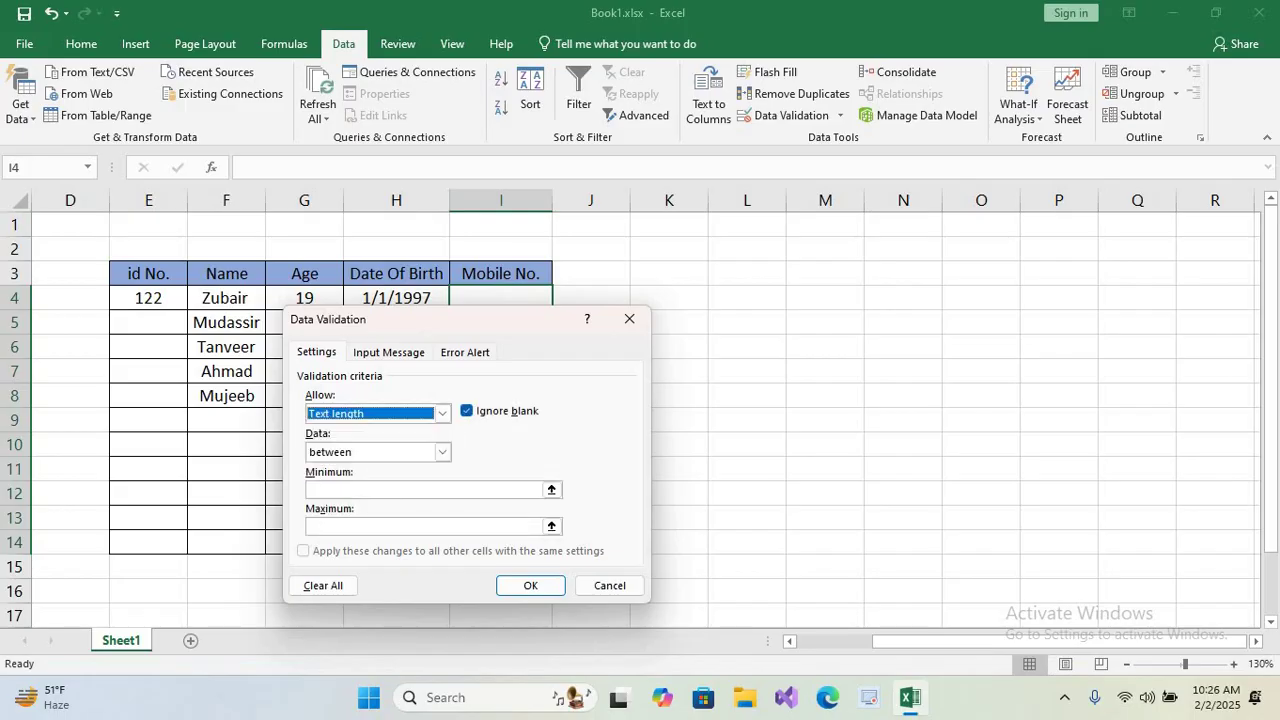
{"action": "left_click", "coordinate": [356, 488]}
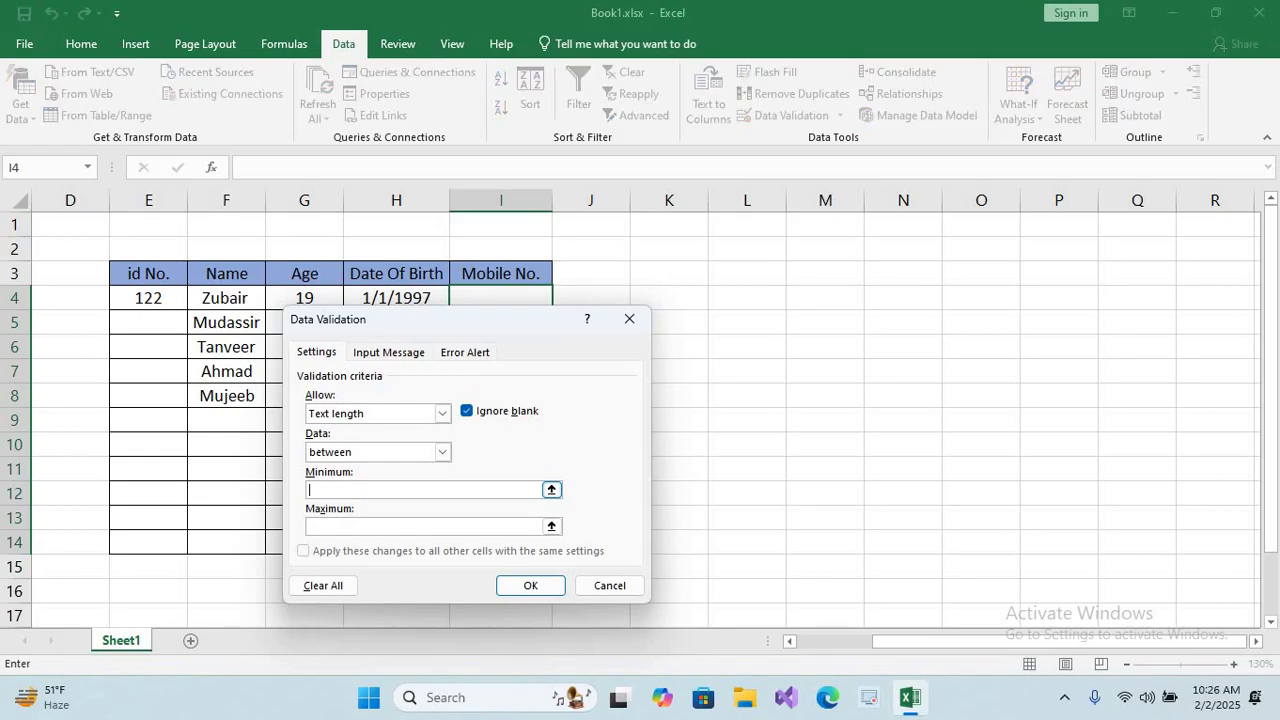
{"action": "type", "text": "10"}
{"action": "left_click", "coordinate": [357, 522]}
{"action": "type", "text": "10"}
{"action": "left_click", "coordinate": [534, 592]}
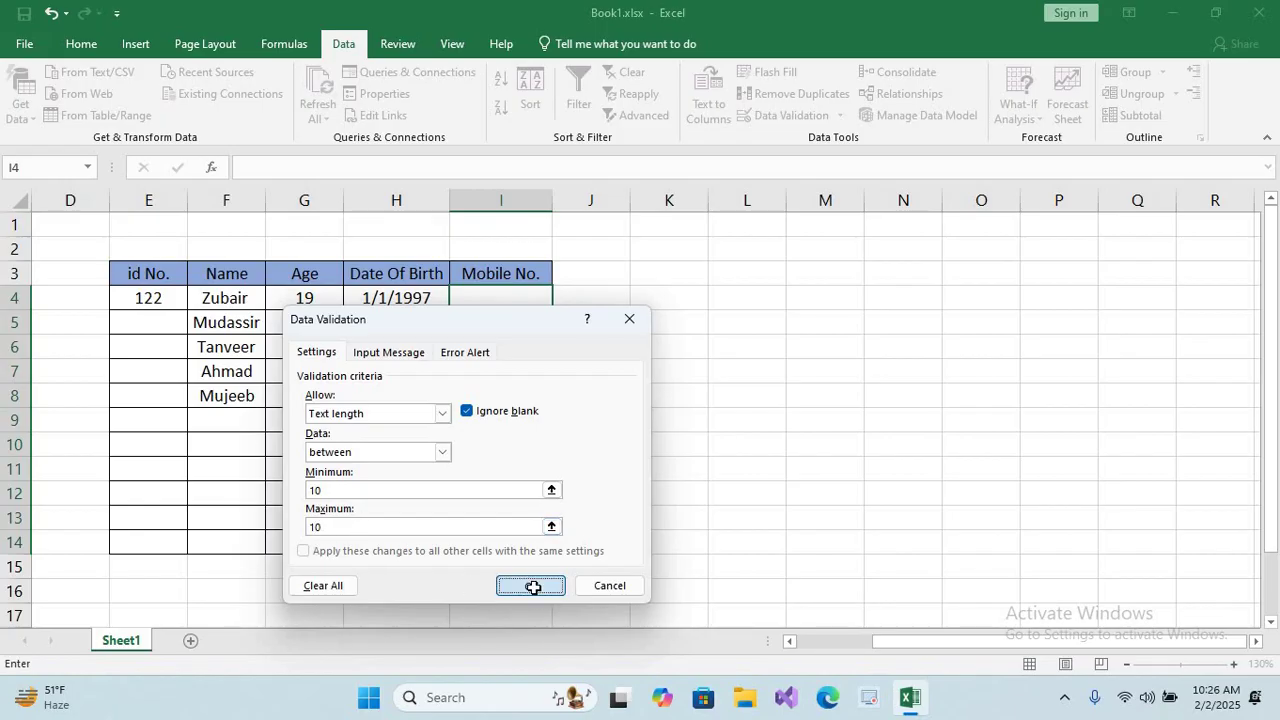
{"action": "left_click", "coordinate": [484, 295]}
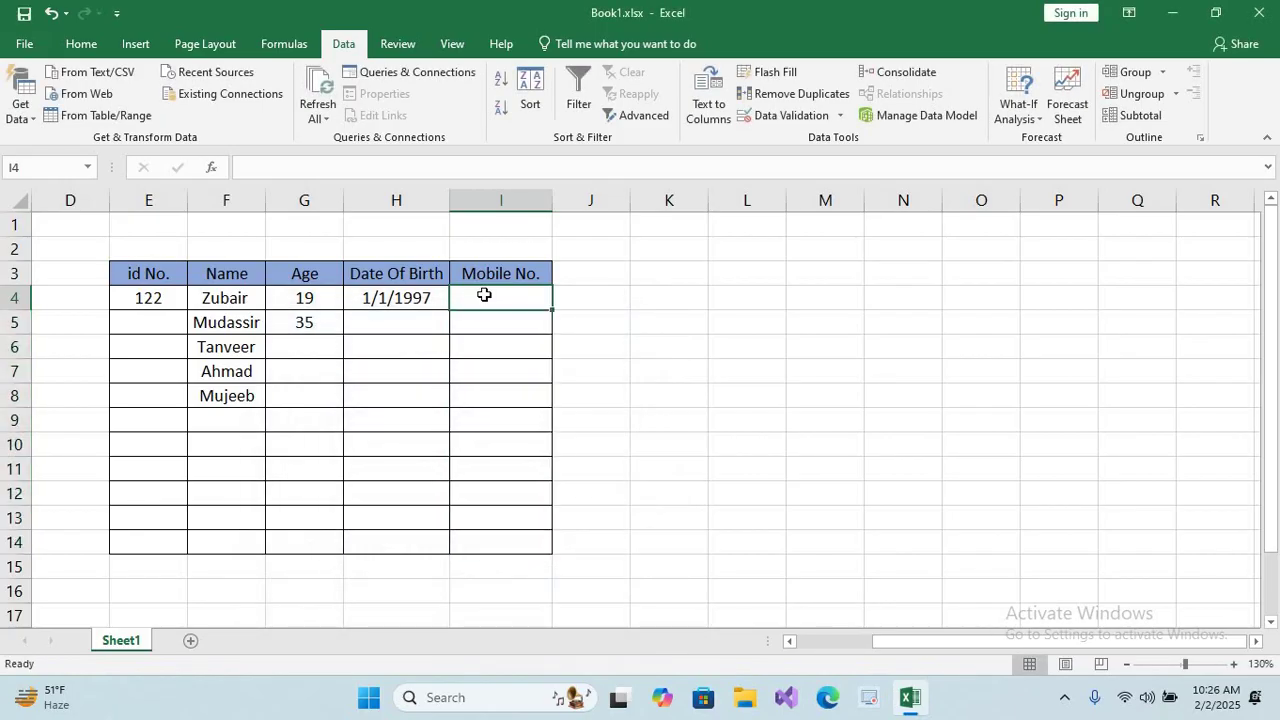
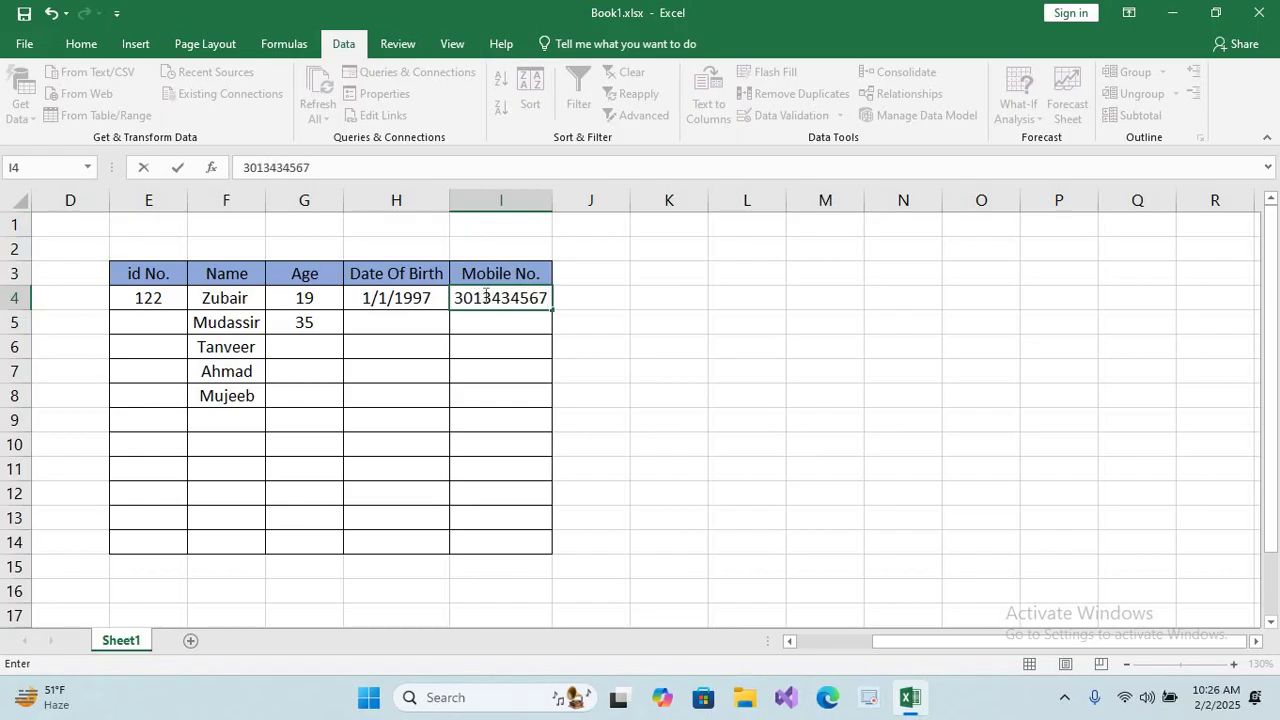
Enter a 10-digit mobile number in I4, then test an 11-digit one in I5 and dismiss the error.
{"action": "key", "text": "Return"}
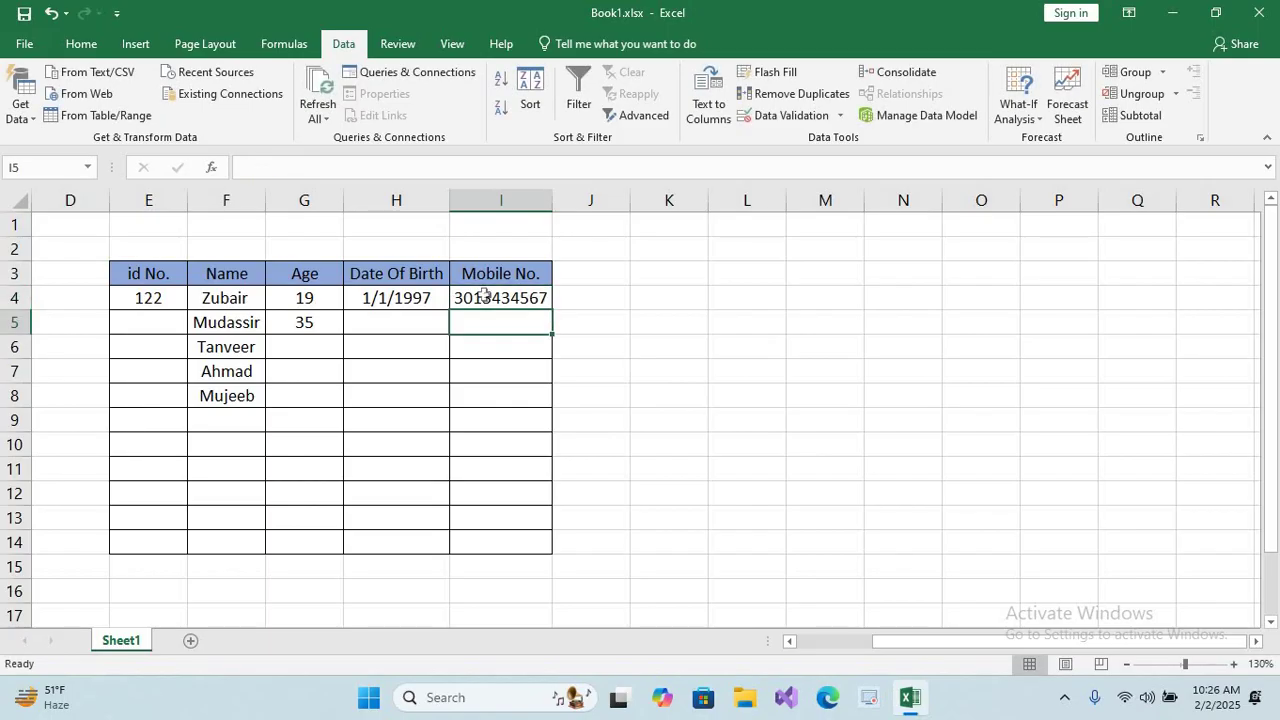
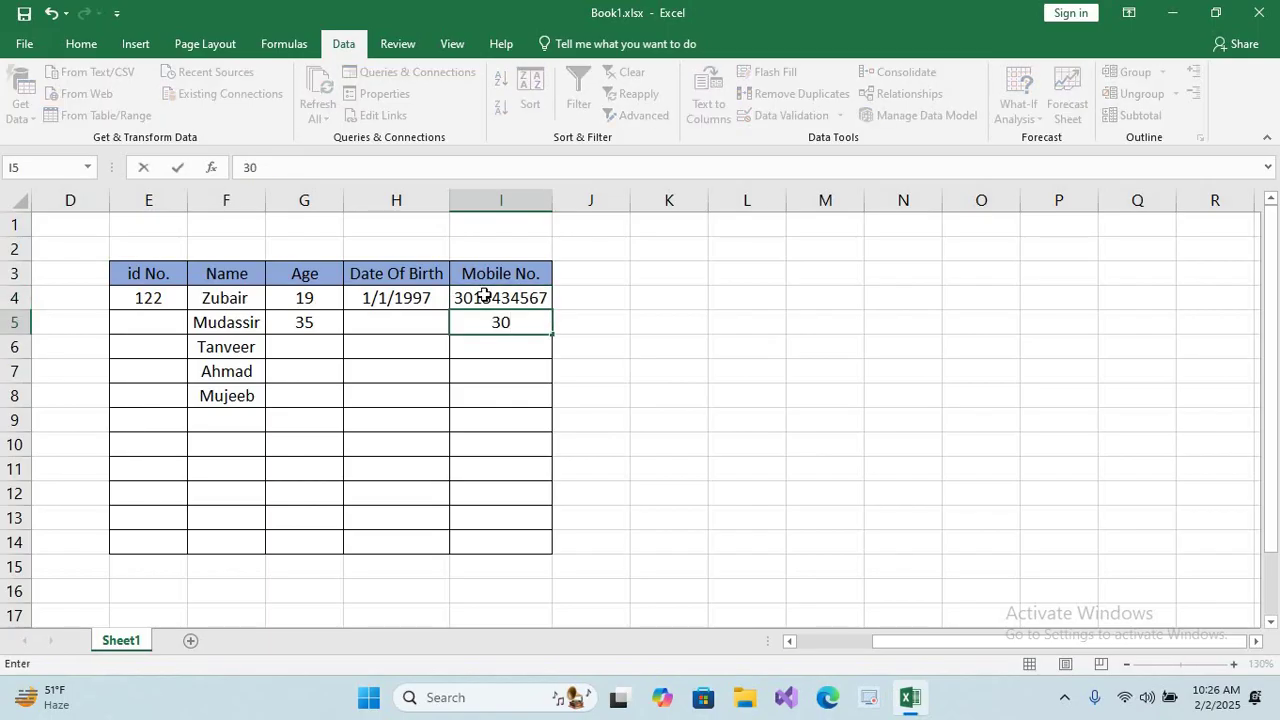
{"action": "key", "text": "Return"}
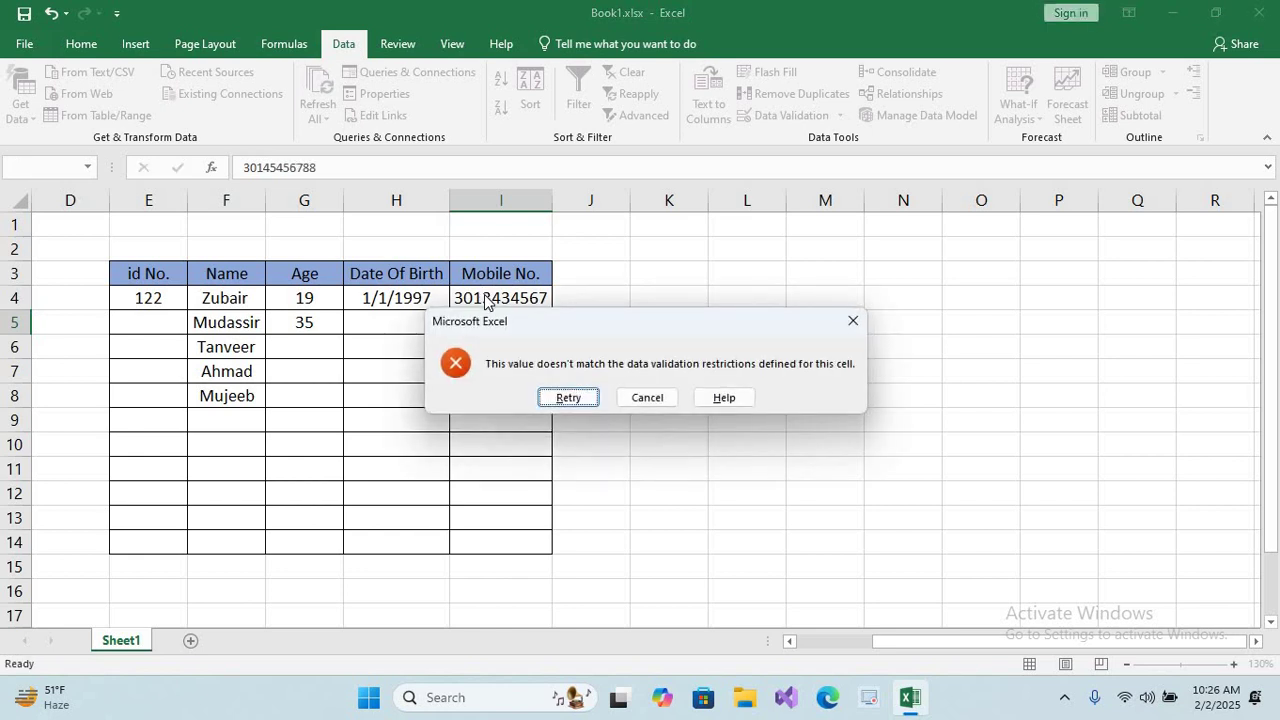
{"action": "key", "text": "Escape"}
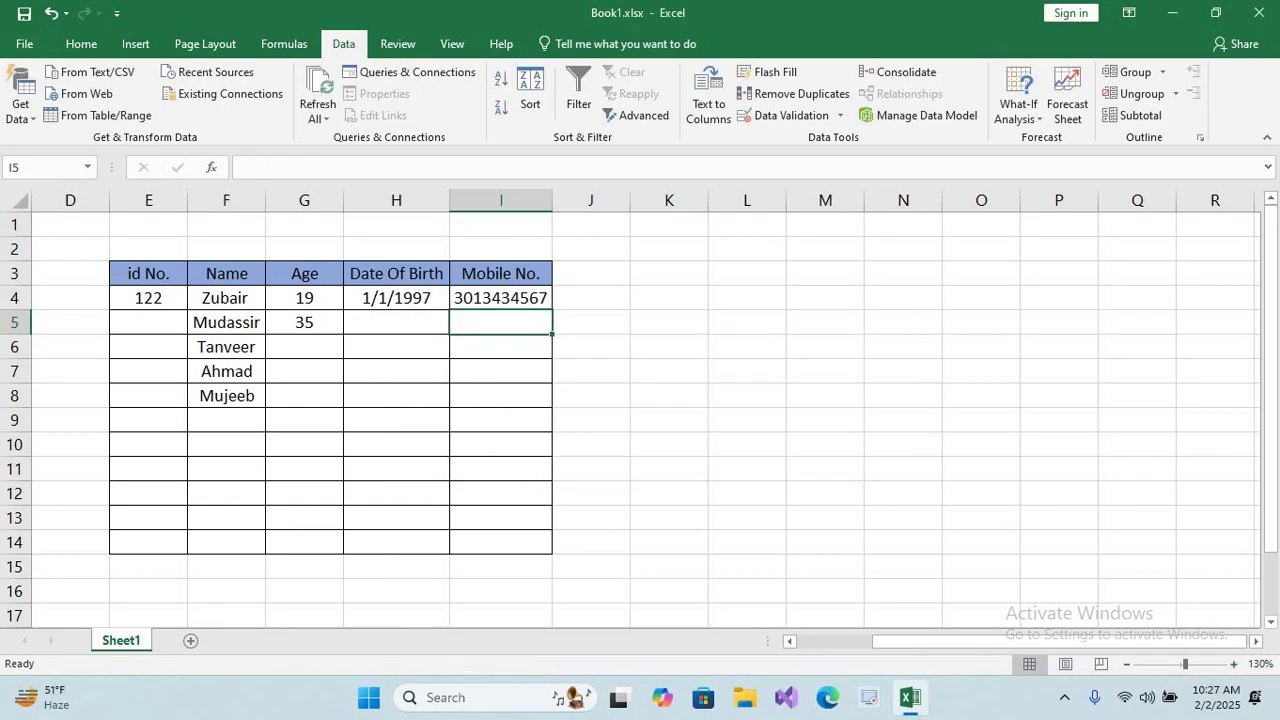